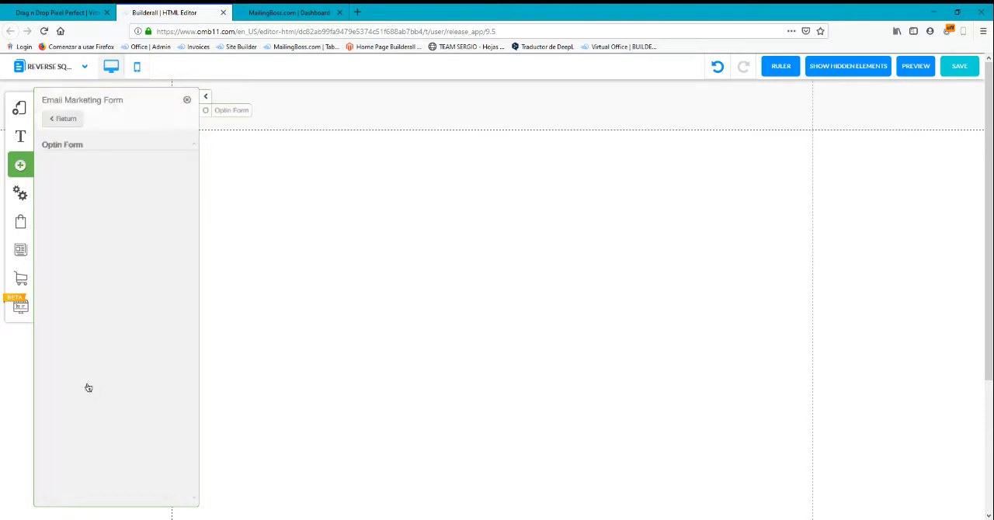
Place the opt-in form with the blue "Get Your Free Stuff Today" button on the page and link it to the test list
left_click_drag(111, 184, 554, 297)
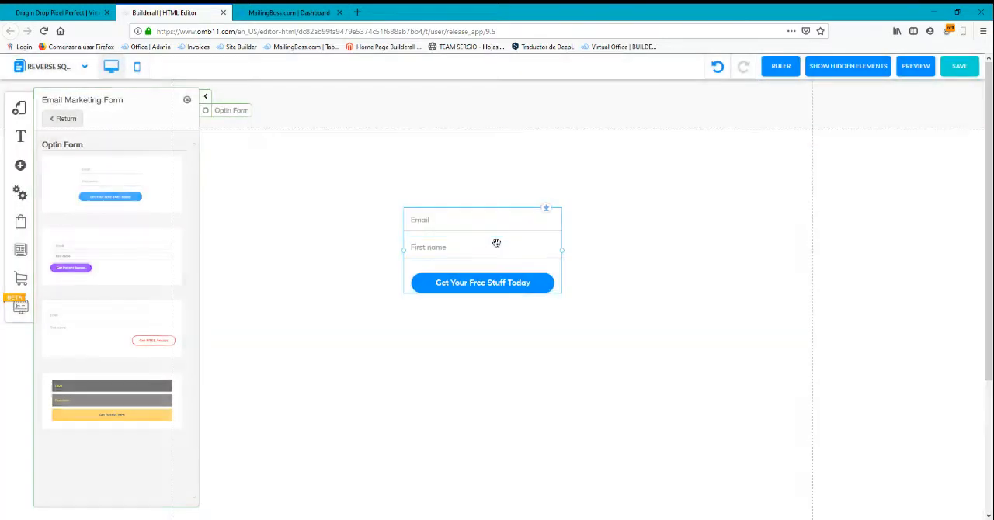
left_click(493, 244)
left_click(468, 219)
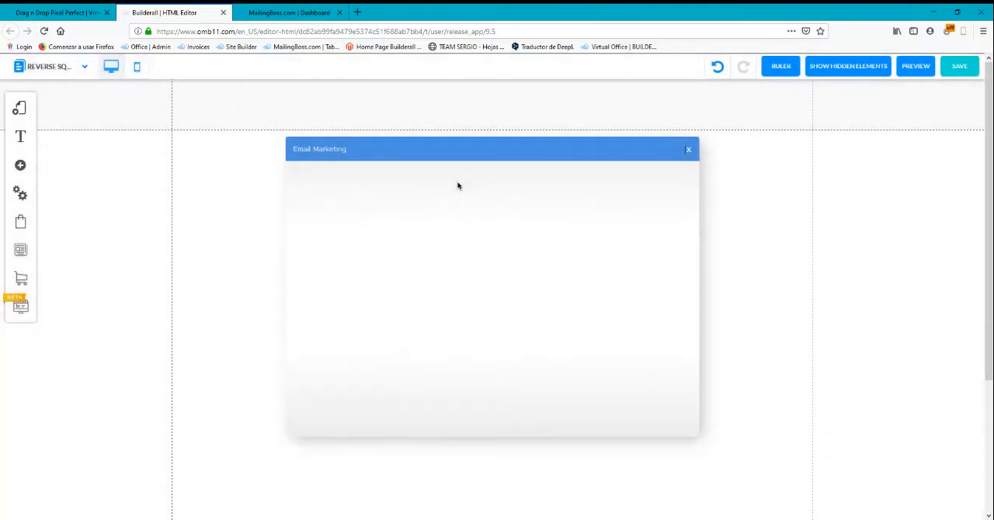
scroll(313, 329, "down", 1)
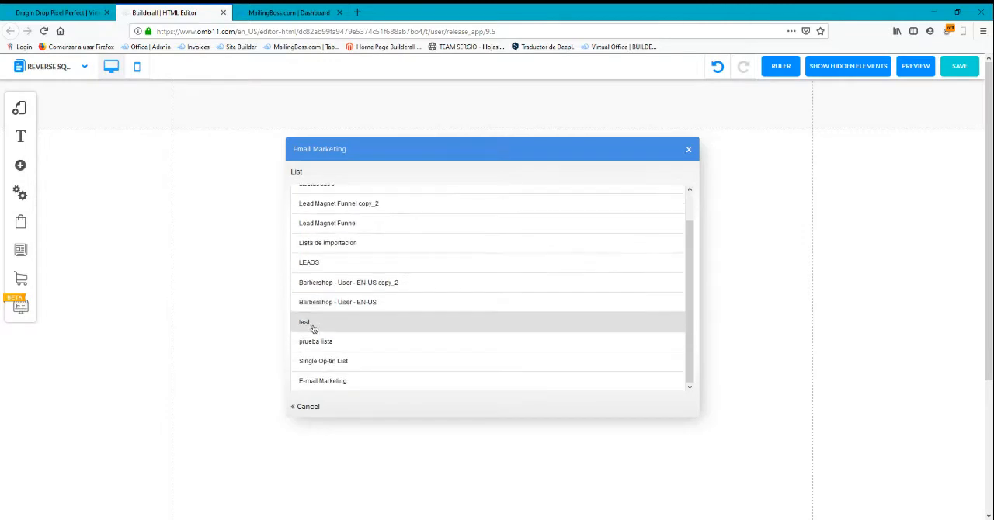
left_click(316, 328)
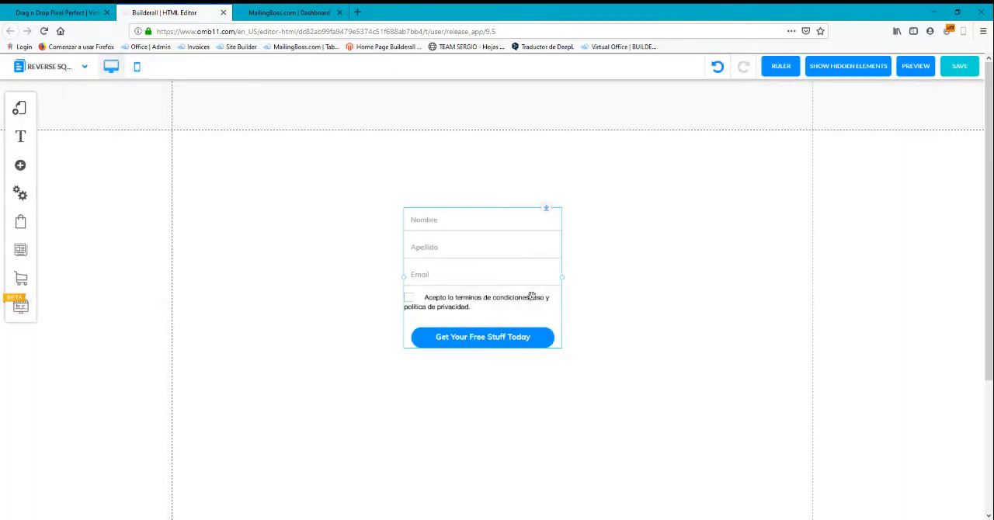
Widen the opt-in form and shift it slightly left and down on the page
left_click_drag(562, 280, 594, 282)
left_click_drag(511, 266, 491, 270)
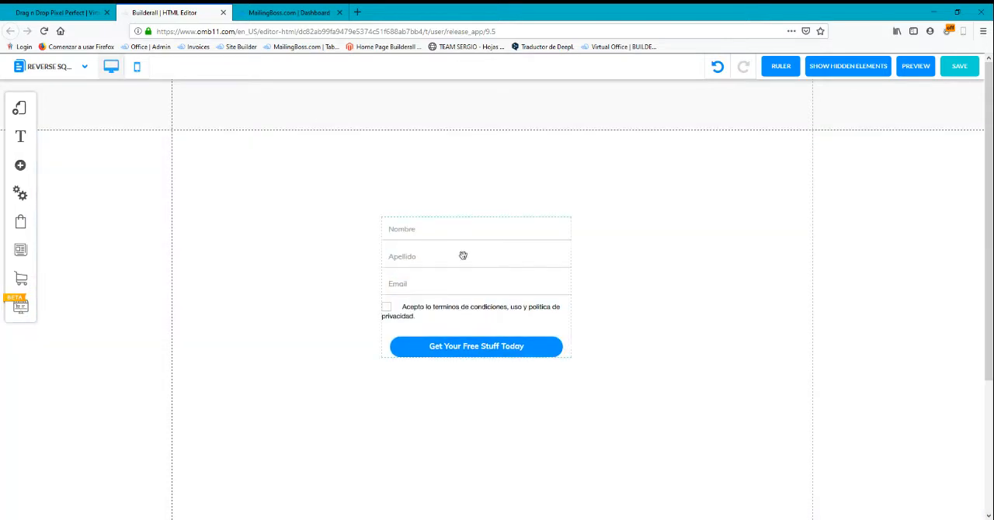
Switch to MailingBoss and open the fields settings of the test list
left_click(283, 12)
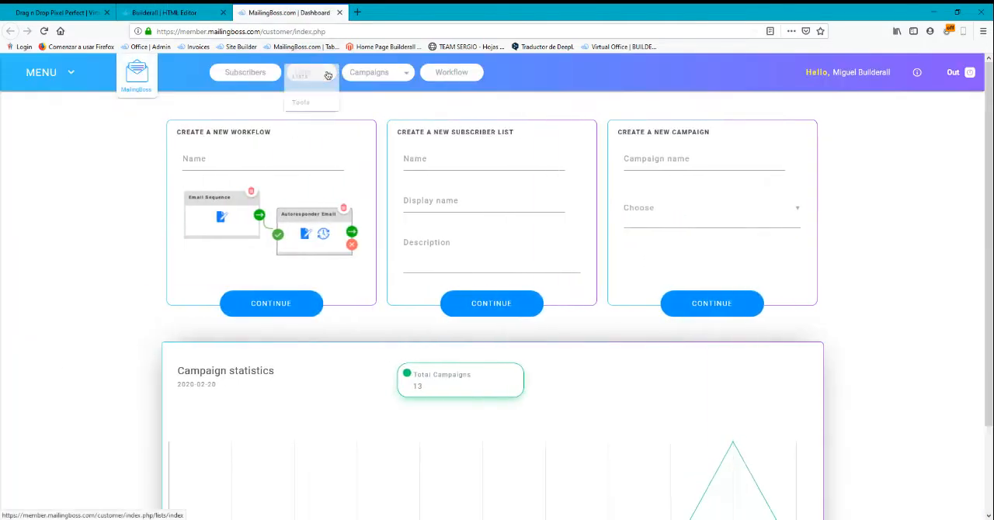
left_click(326, 73)
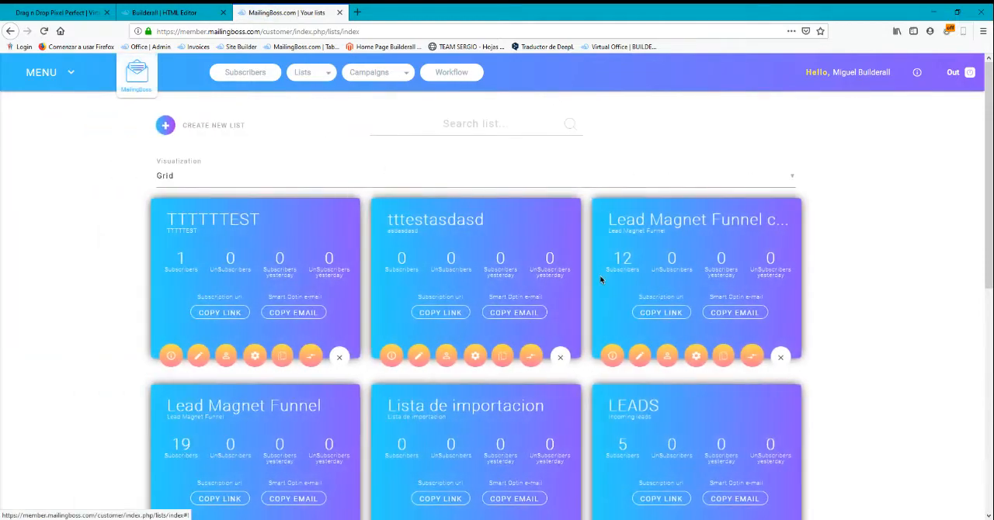
scroll(601, 279, "down", 4)
scroll(609, 285, "down", 1)
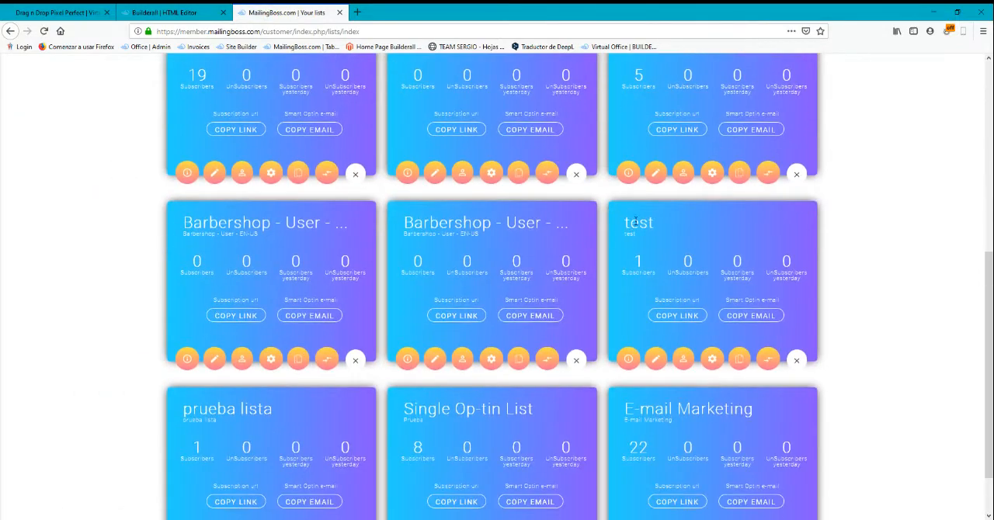
left_click(659, 360)
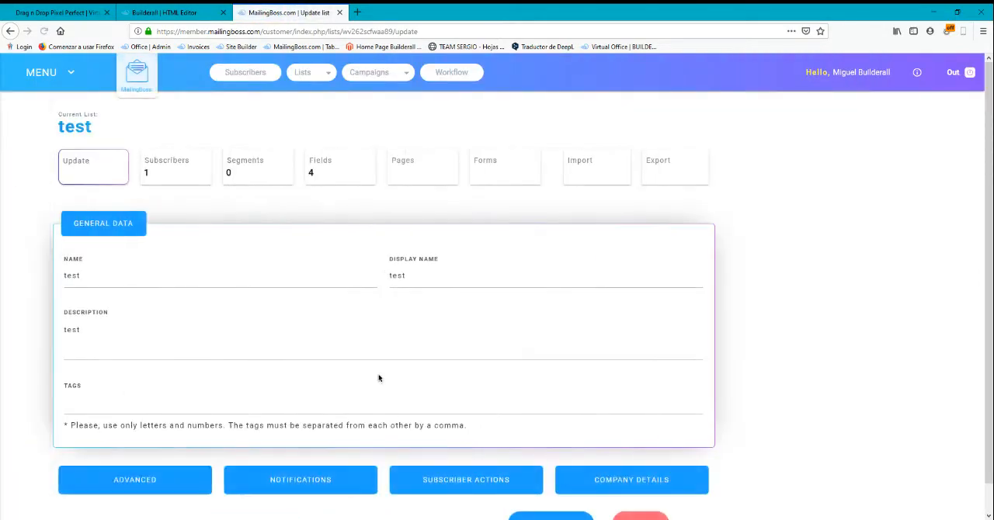
left_click(432, 179)
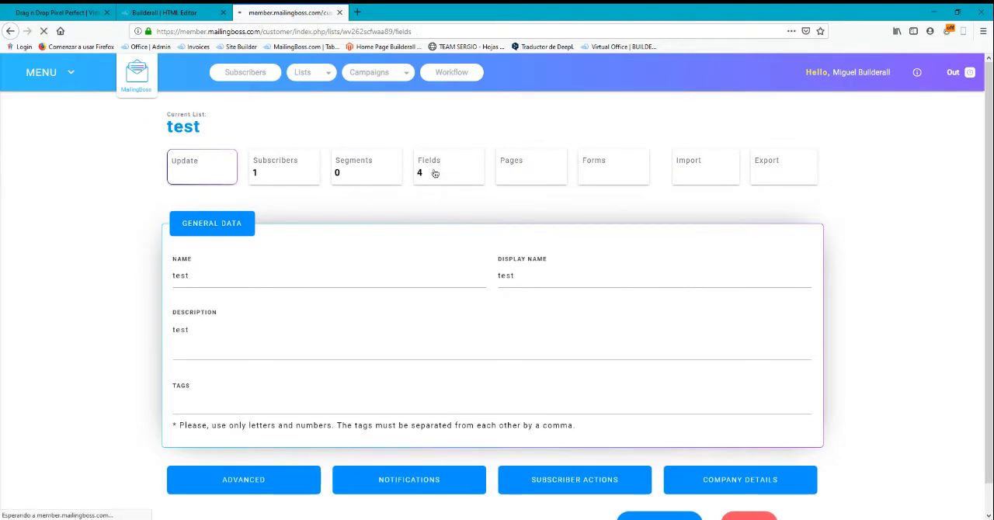
Examine the test list's fields and compare them with the opt-in form in the Builderall editor
scroll(390, 278, "down", 8)
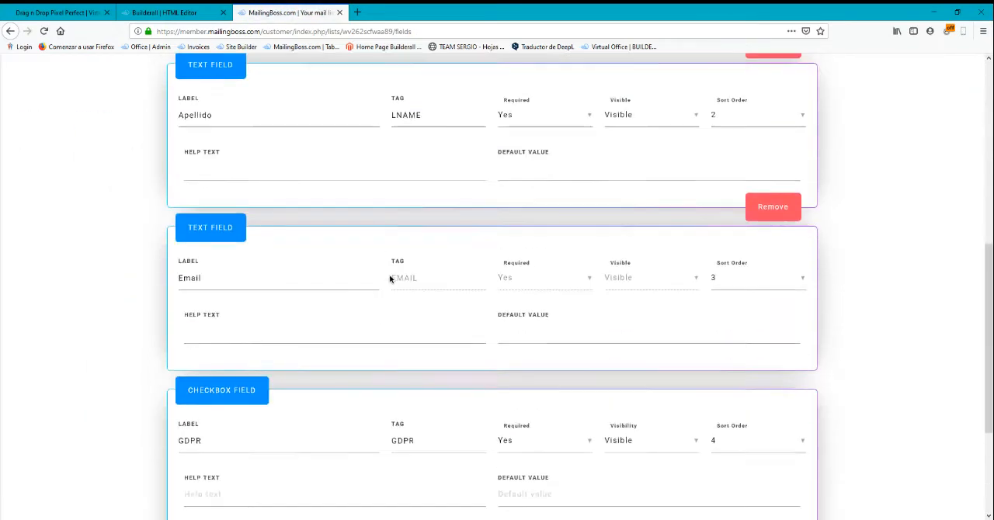
scroll(310, 334, "up", 5)
scroll(295, 279, "up", 2)
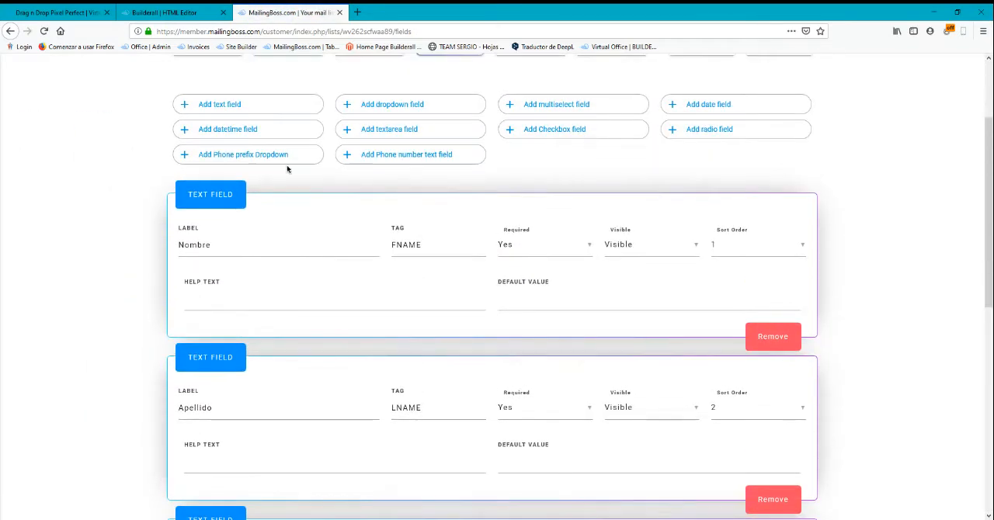
scroll(239, 277, "down", 3)
scroll(239, 277, "down", 4)
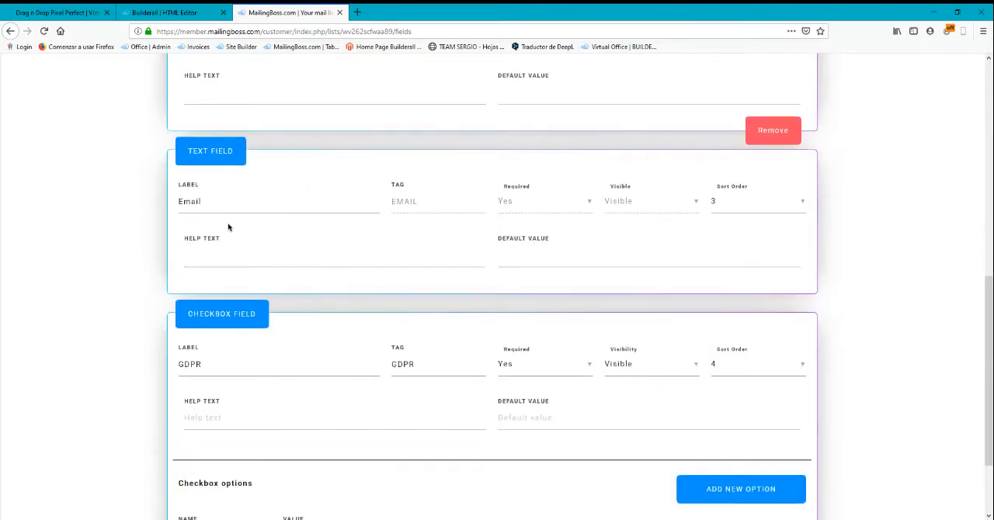
scroll(261, 361, "up", 5)
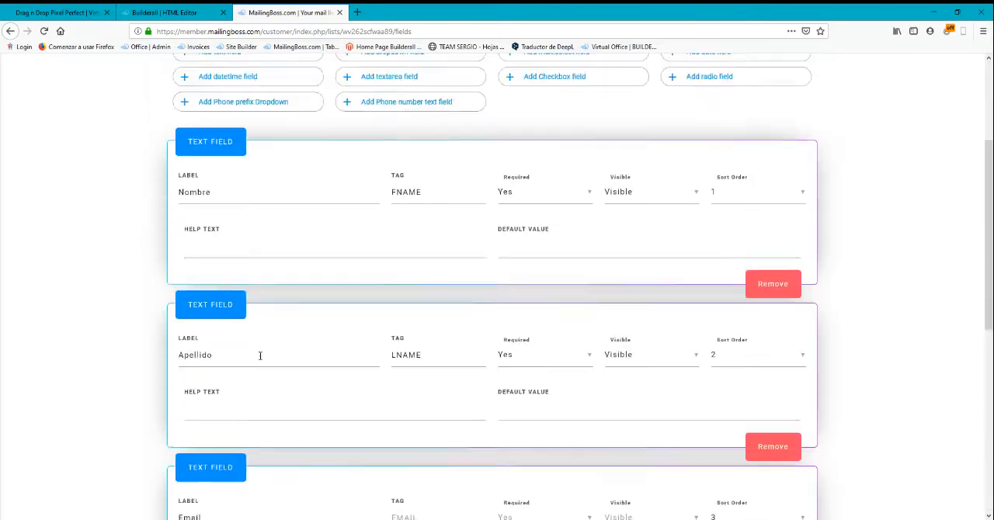
left_click(166, 10)
left_click_drag(472, 282, 471, 281)
left_click(303, 12)
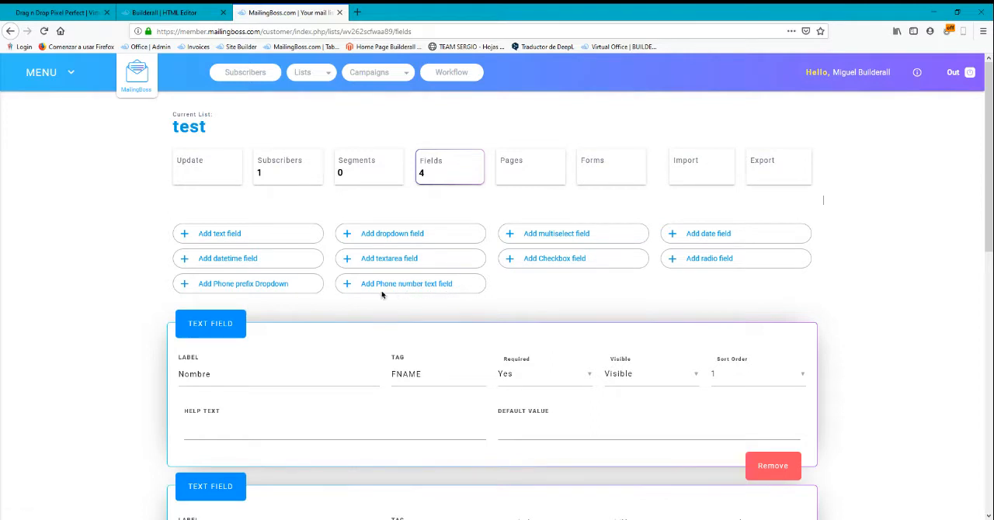
Add a phone number text field to the test list and make it required
left_click(407, 290)
scroll(450, 314, "down", 1)
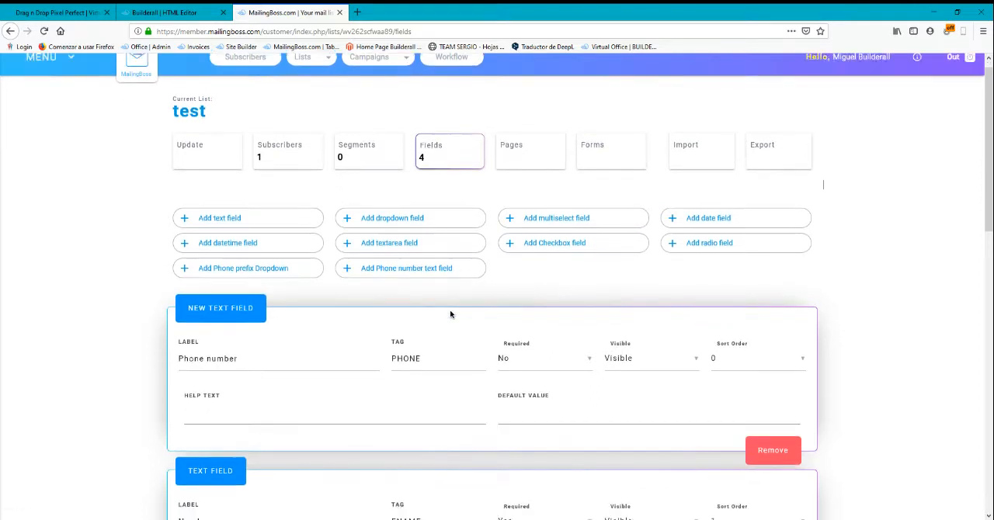
scroll(451, 315, "down", 1)
left_click_drag(306, 317, 132, 309)
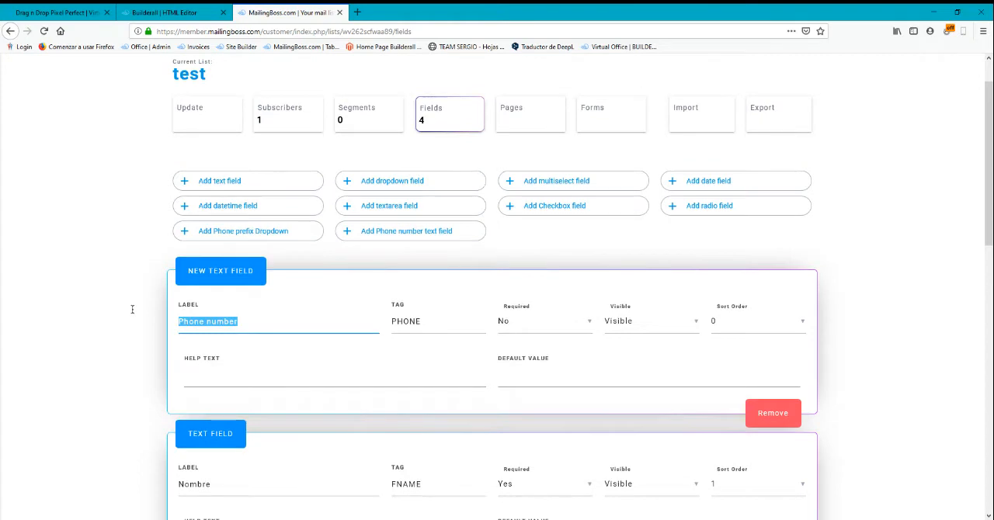
left_click(245, 320)
left_click(271, 326)
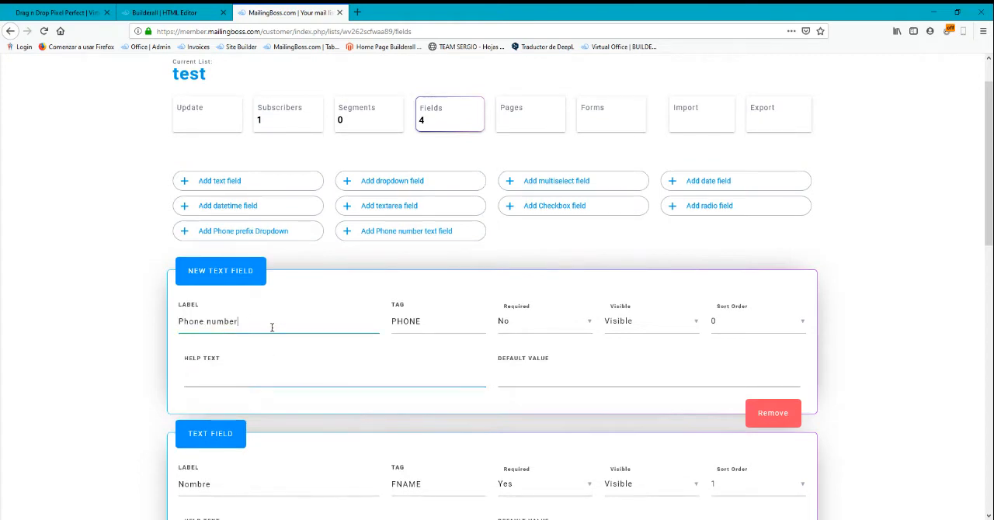
left_click(527, 329)
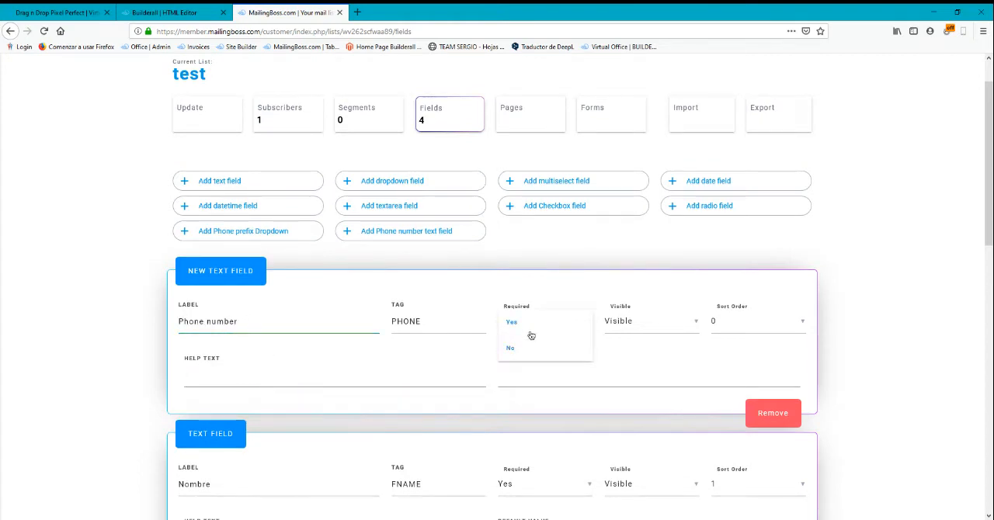
left_click(530, 331)
Set the phone number field's sort order to 4
scroll(831, 377, "down", 2)
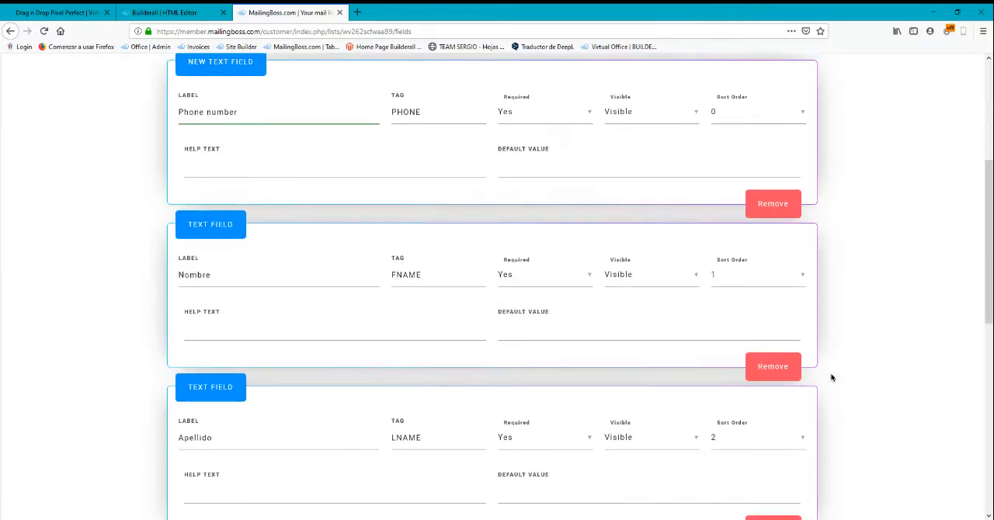
scroll(728, 218, "up", 1)
scroll(798, 337, "down", 2)
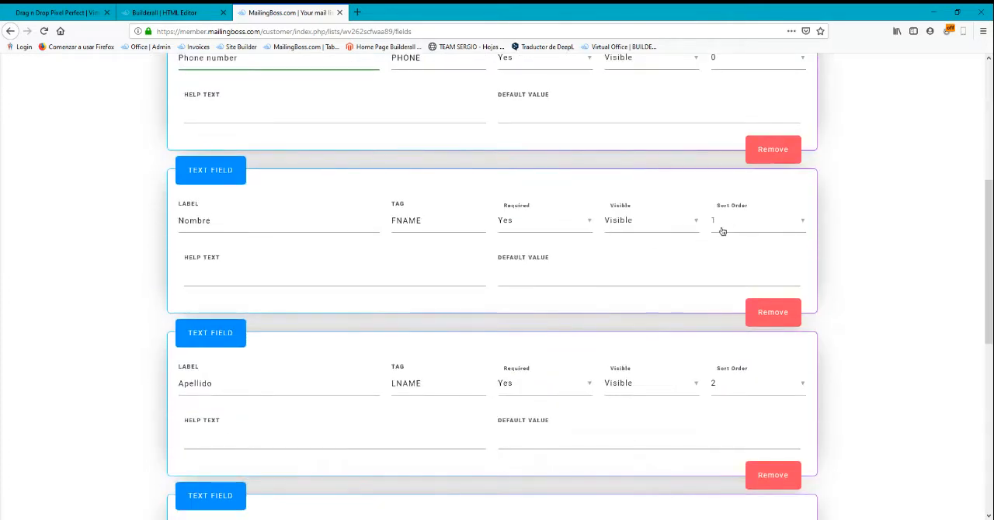
scroll(544, 279, "down", 1)
scroll(375, 326, "down", 1)
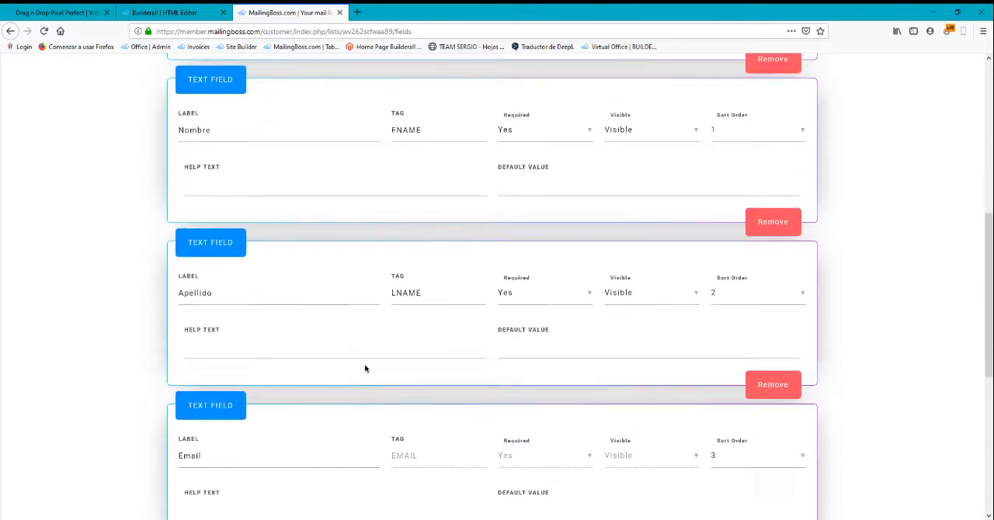
scroll(368, 371, "up", 1)
scroll(311, 421, "down", 3)
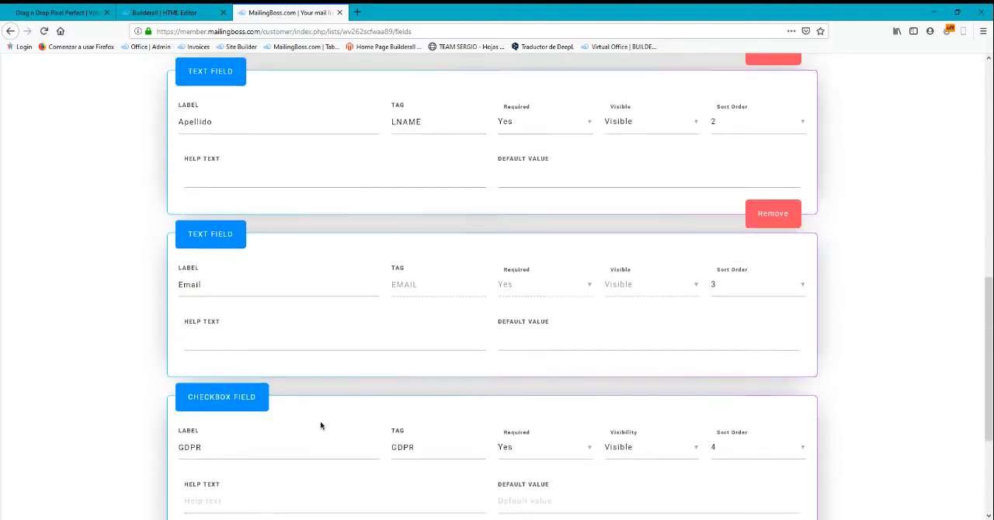
scroll(607, 346, "down", 2)
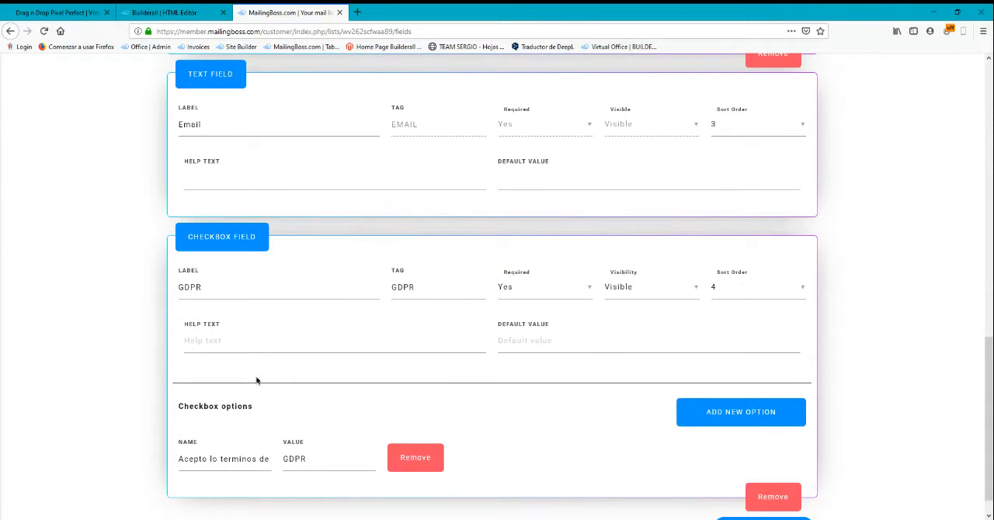
scroll(652, 358, "up", 10)
left_click(736, 322)
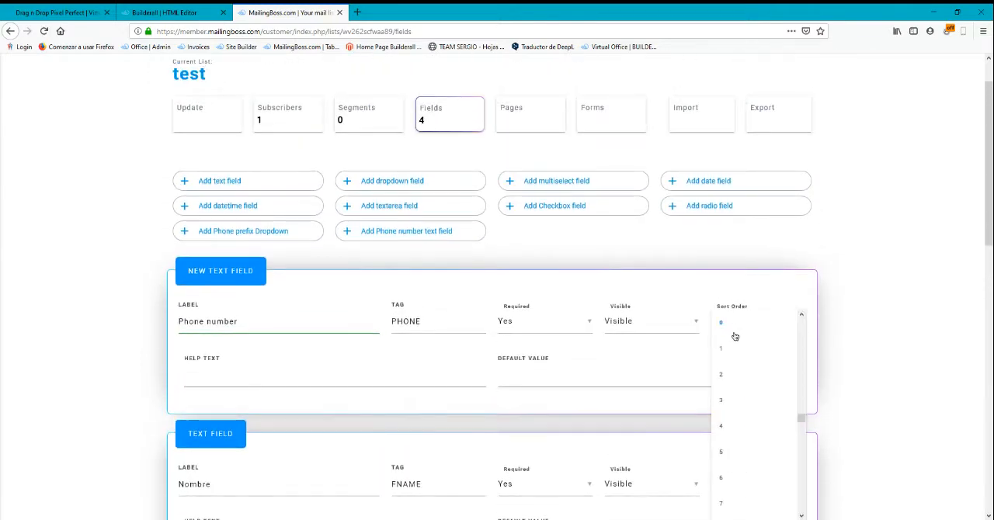
left_click(725, 427)
Set the GDPR checkbox field's sort order to 5 and save the list's fields
scroll(898, 344, "down", 8)
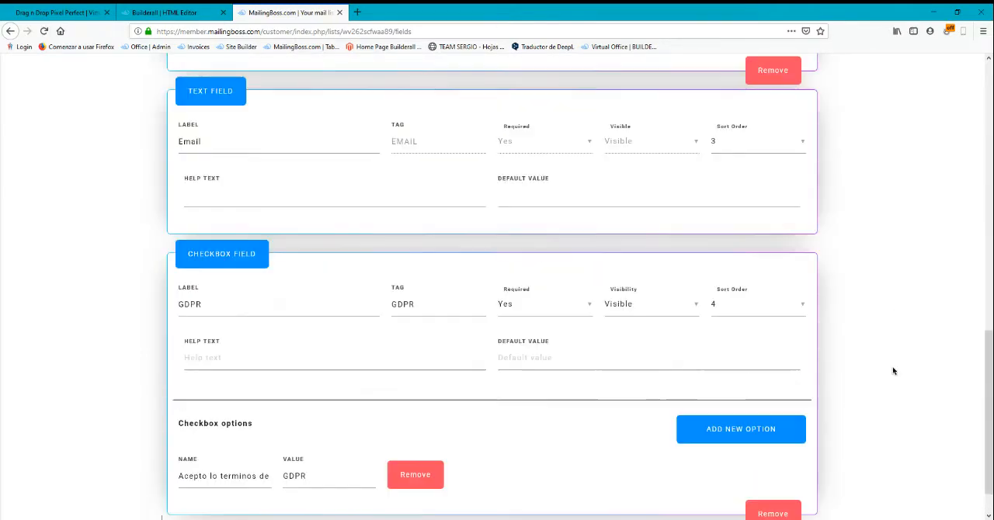
scroll(893, 372, "down", 1)
left_click(736, 265)
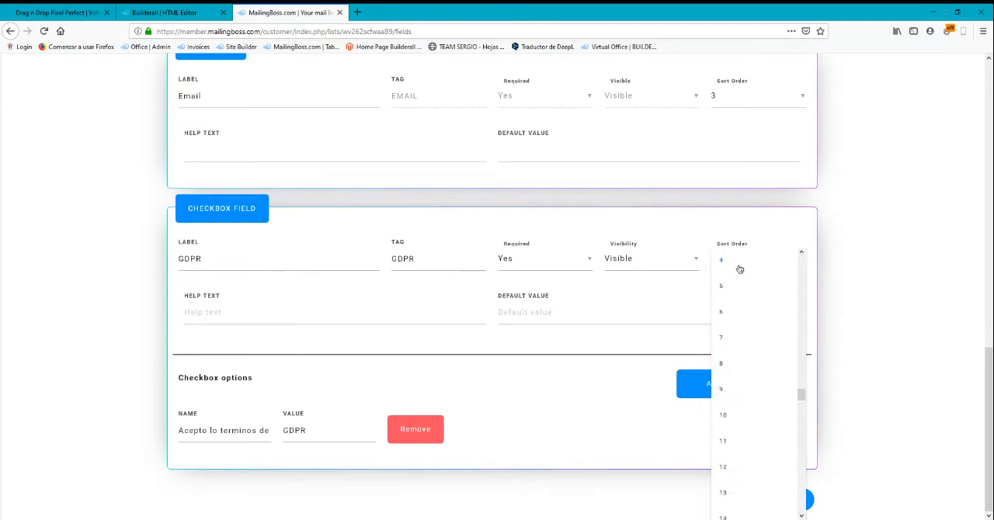
left_click(729, 292)
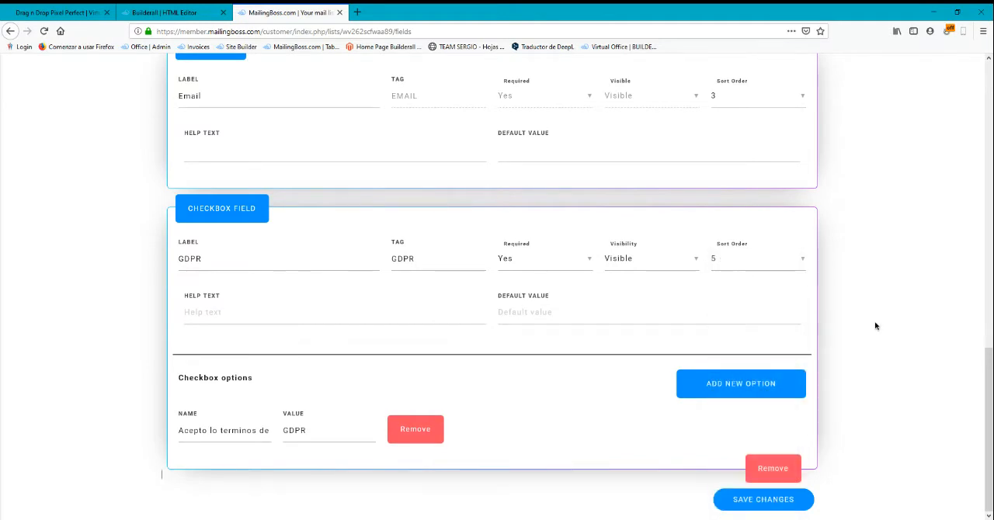
scroll(875, 347, "up", 10)
scroll(875, 350, "down", 10)
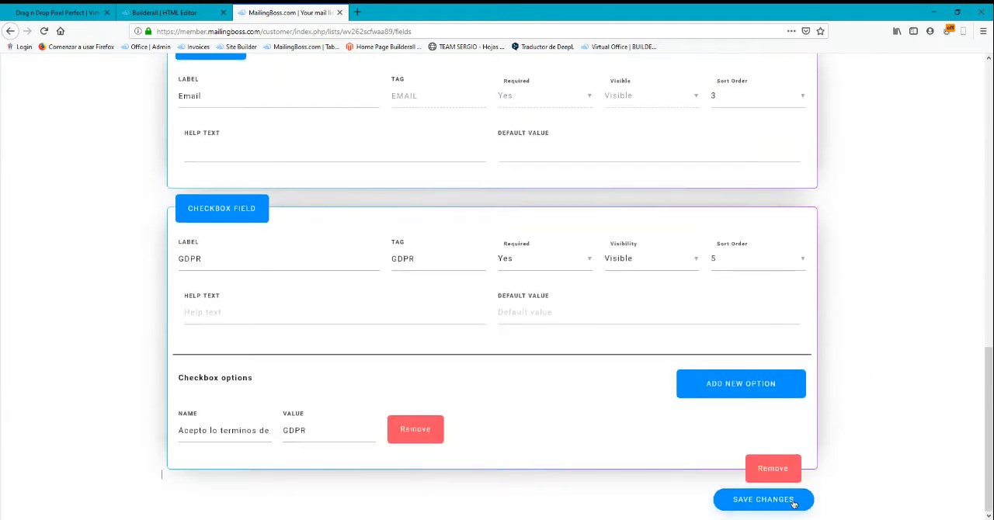
left_click(792, 505)
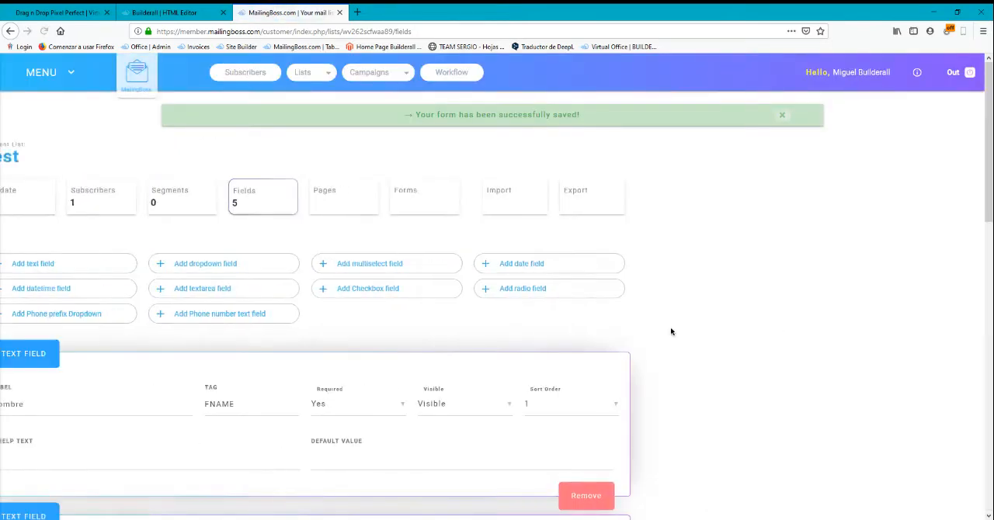
Switch to the Builderall editor, reconfigure the opt-in form with the test list, and shift the form slightly on the page
scroll(670, 330, "down", 9)
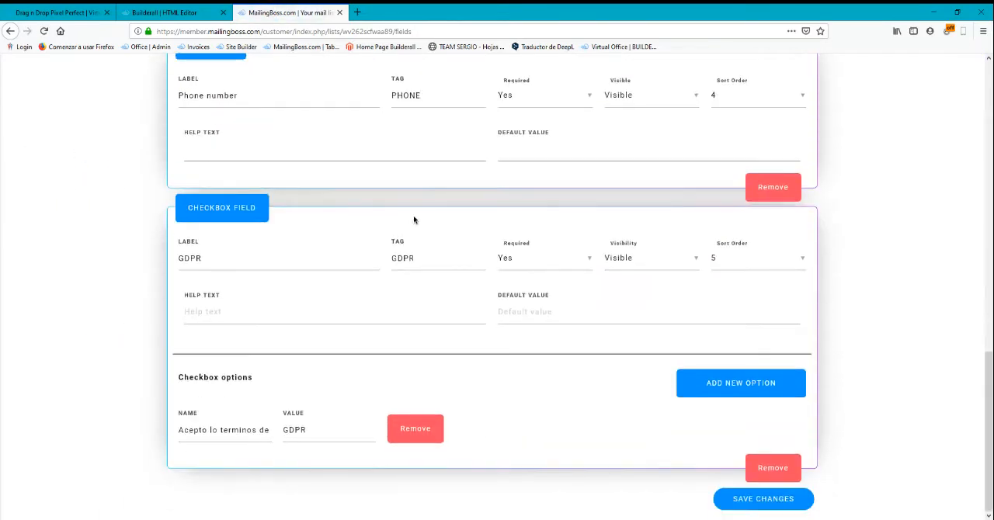
scroll(412, 219, "up", 9)
scroll(416, 289, "down", 8)
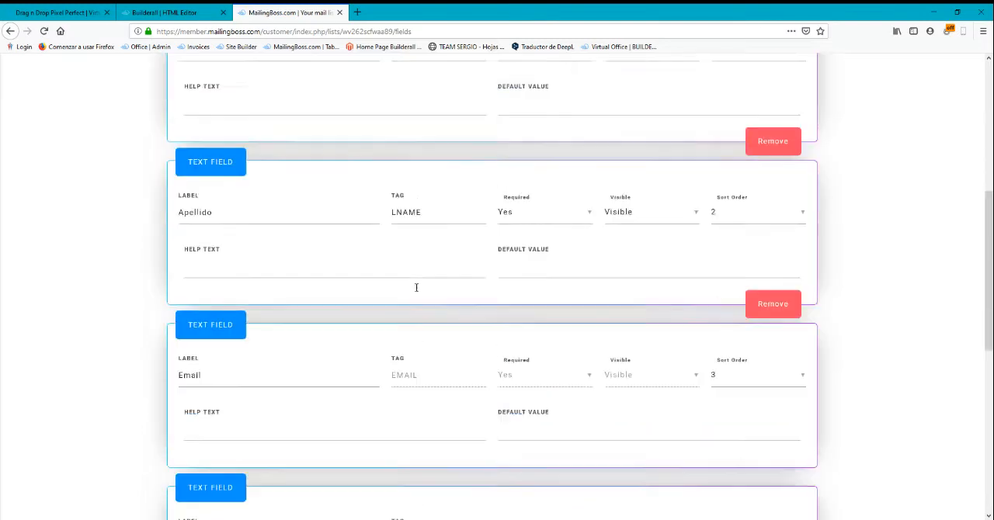
scroll(415, 300, "up", 8)
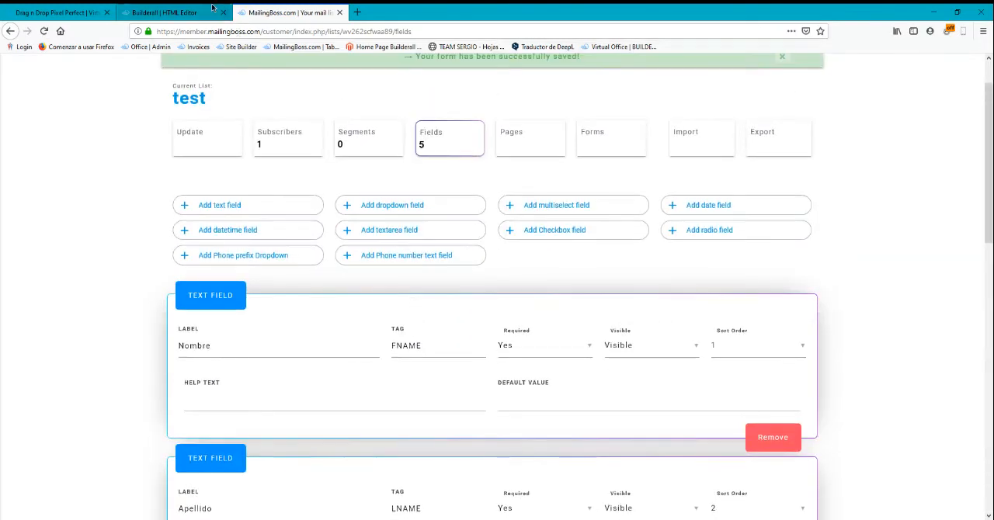
left_click(209, 10)
right_click(478, 274)
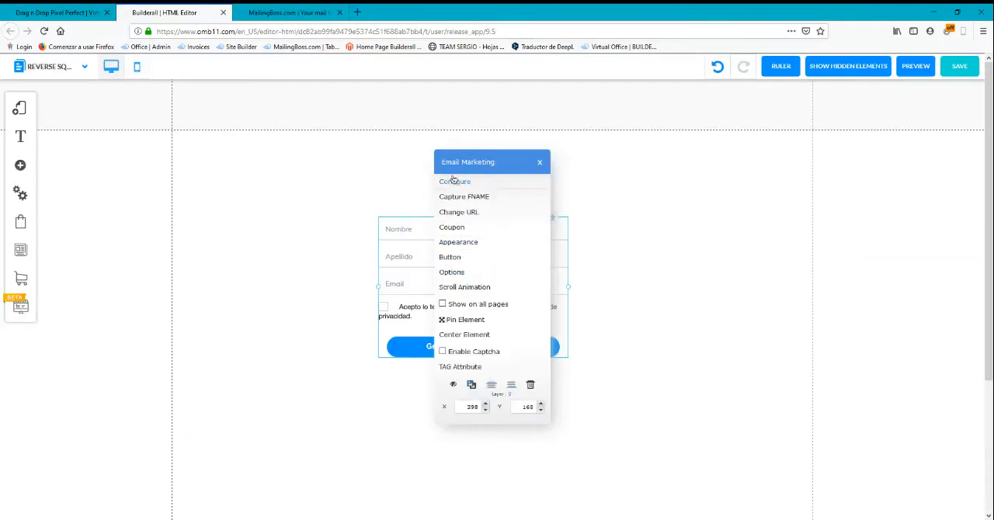
left_click(447, 177)
left_click(361, 216)
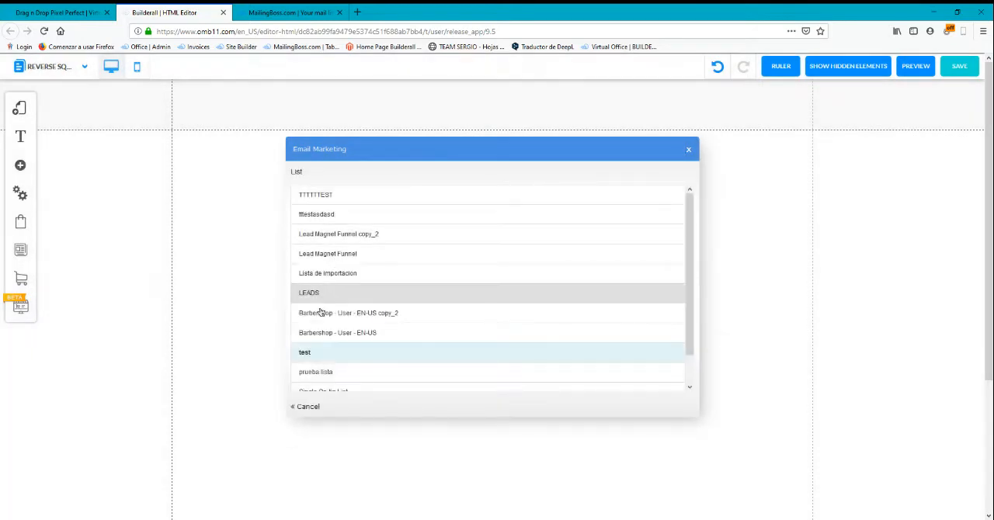
left_click(326, 342)
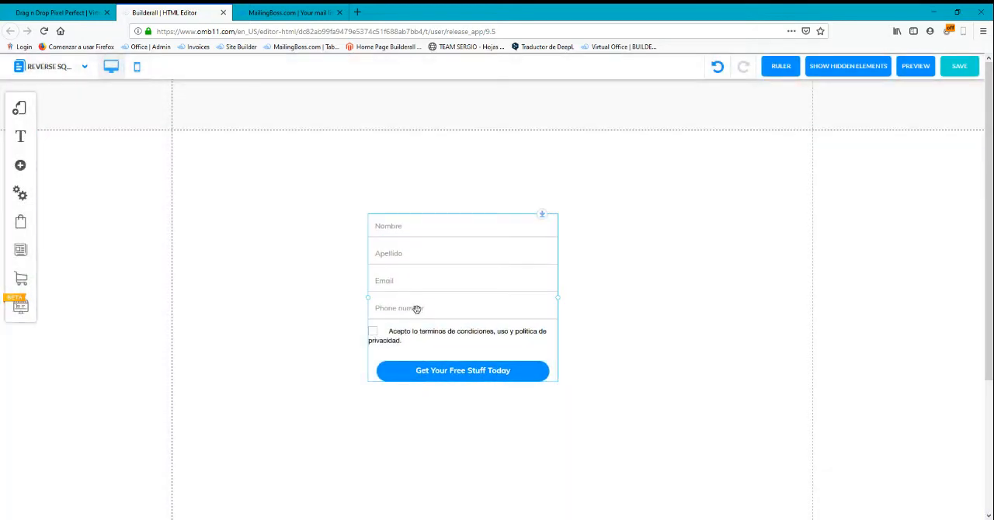
left_click_drag(469, 287, 482, 289)
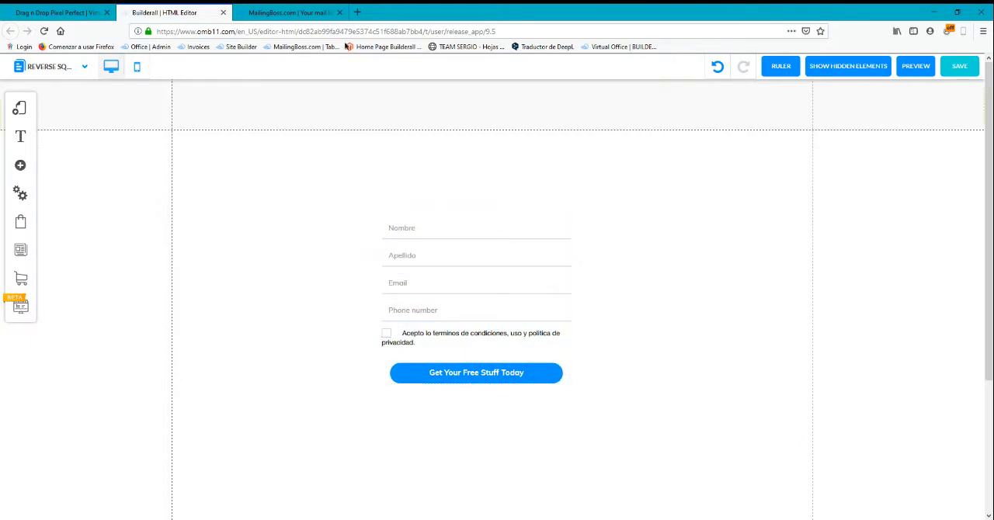
Open the Subscribe confirm email from the test list's pages in MailingBoss and compare it with the opt-in form in Builderall
key("ctrl+Tab")
left_click(507, 133)
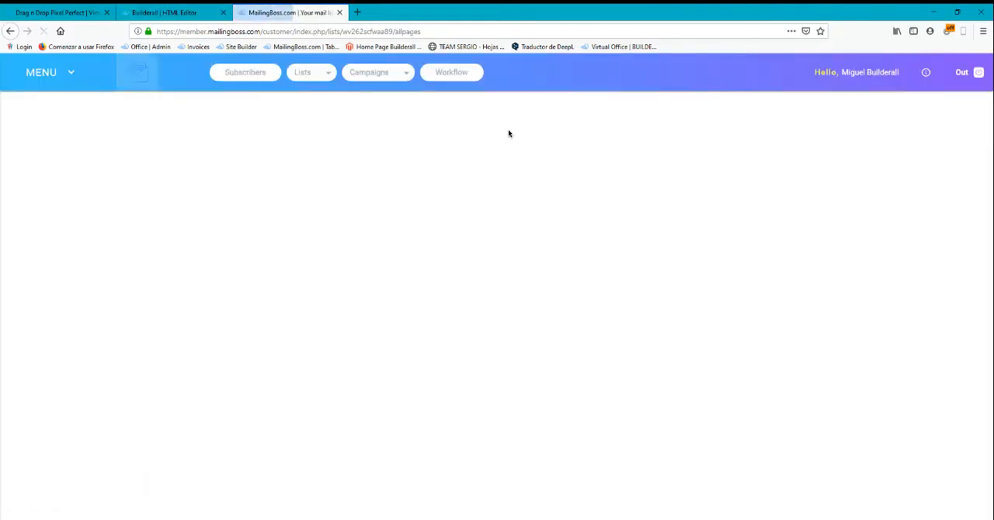
left_click(548, 288)
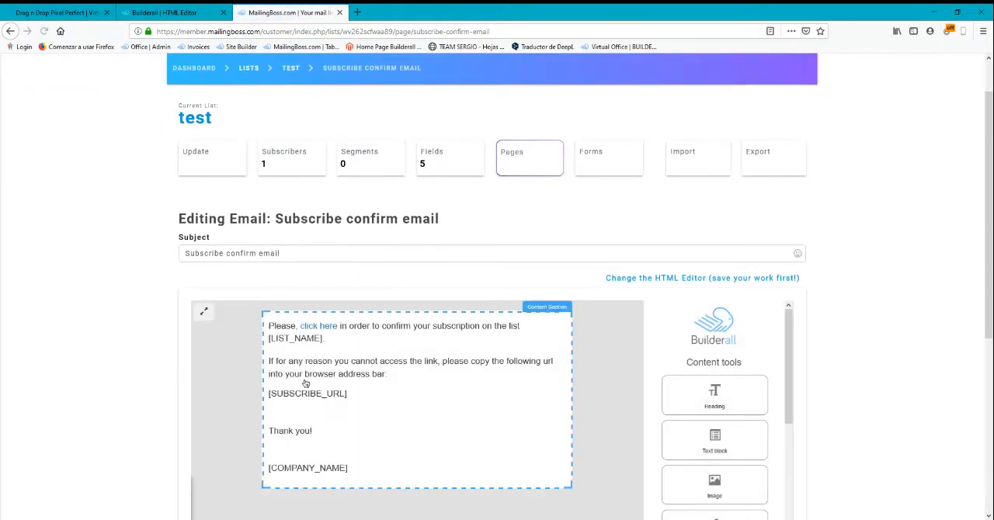
scroll(115, 326, "down", 3)
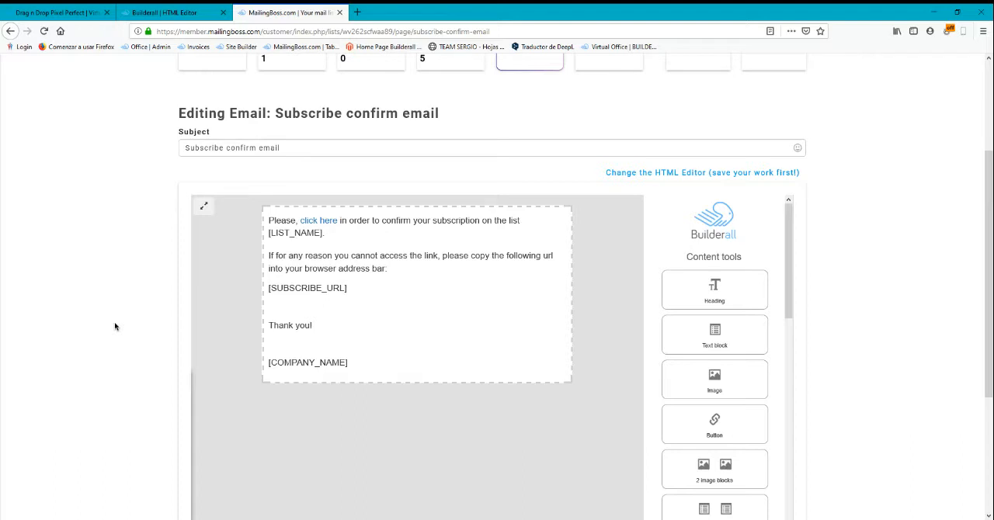
left_click(164, 12)
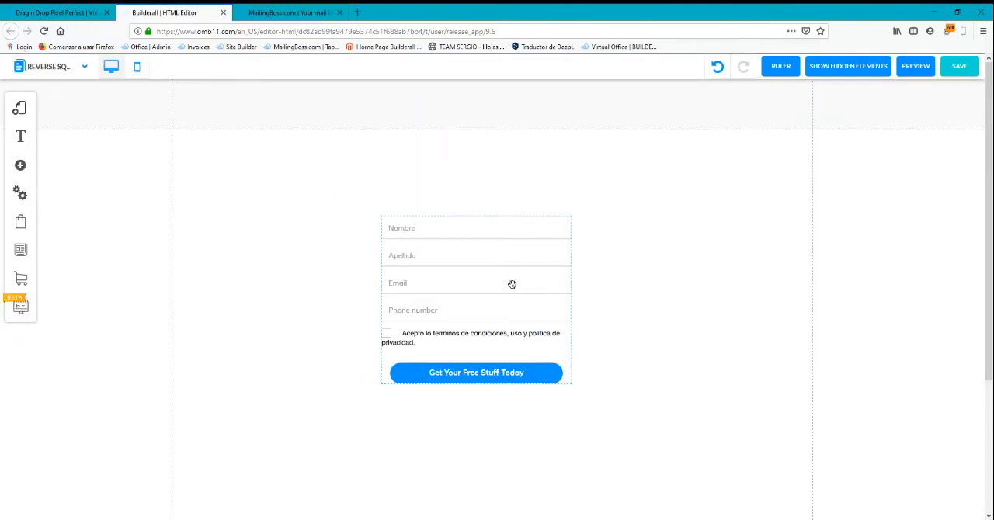
left_click(298, 11)
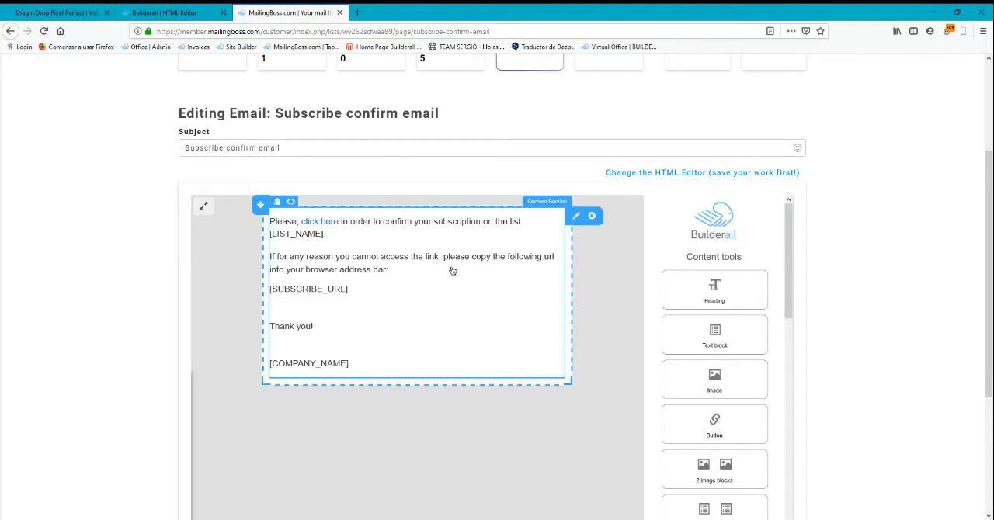
Inspect the email's text block, including the target of the "click here" link and the [SUBSCRIBE_URL] tag
triple_click(393, 267)
scroll(736, 344, "down", 2)
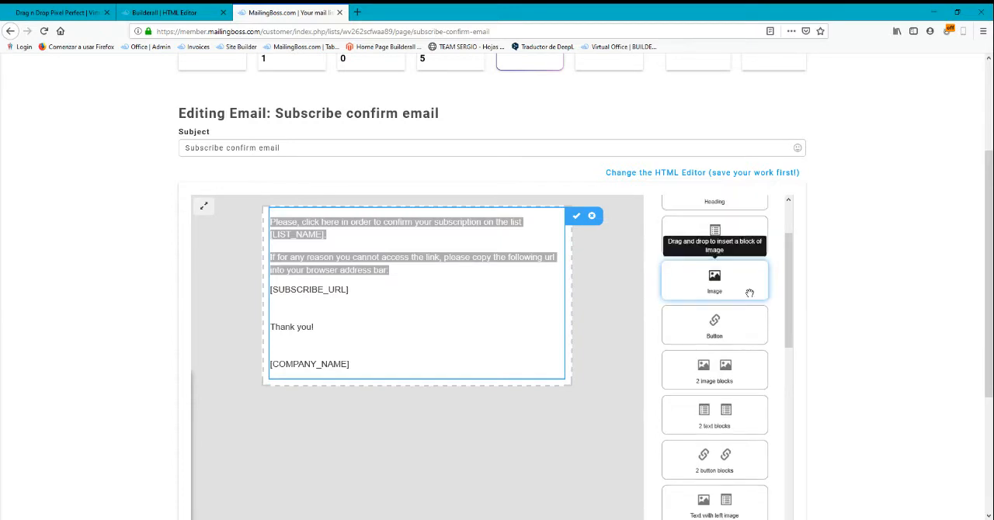
left_click(340, 246)
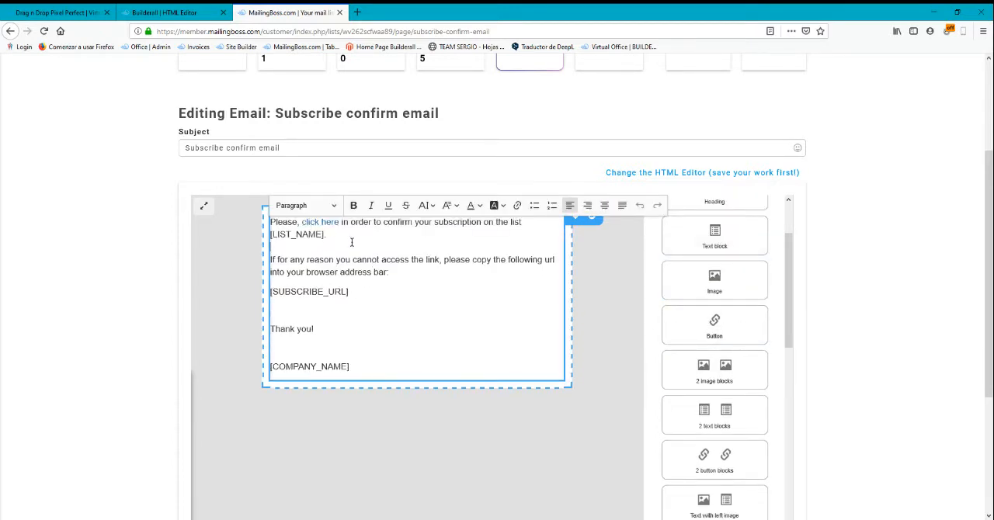
scroll(233, 295, "up", 2)
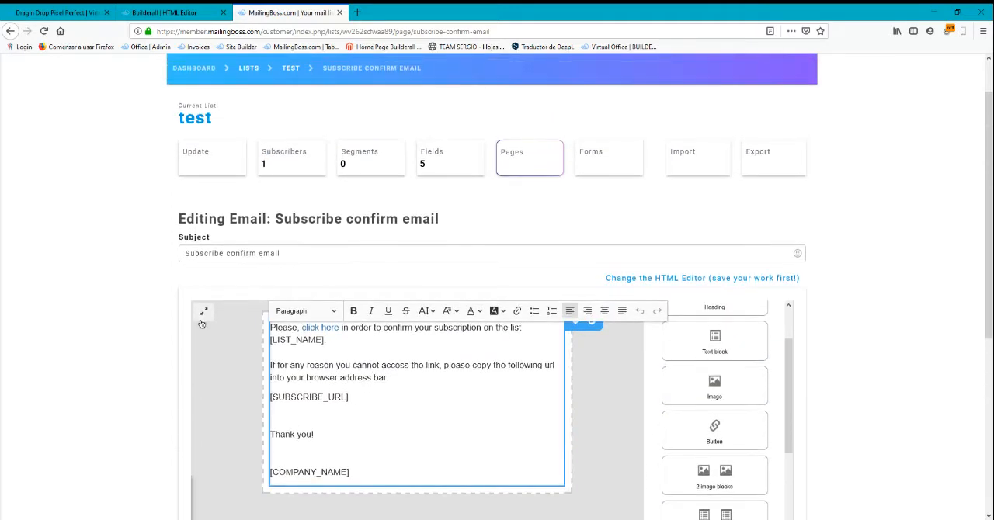
left_click(328, 326)
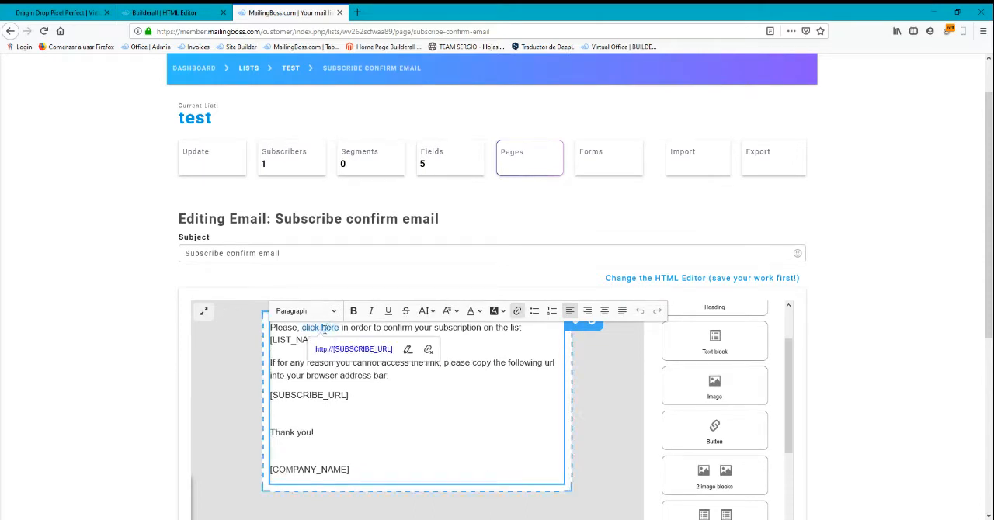
left_click(350, 375)
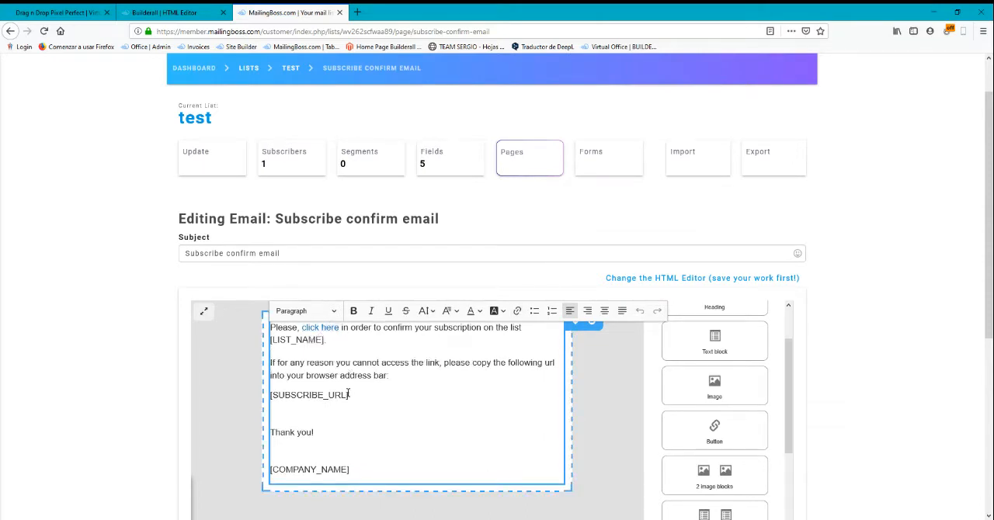
left_click(56, 340)
scroll(413, 368, "down", 3)
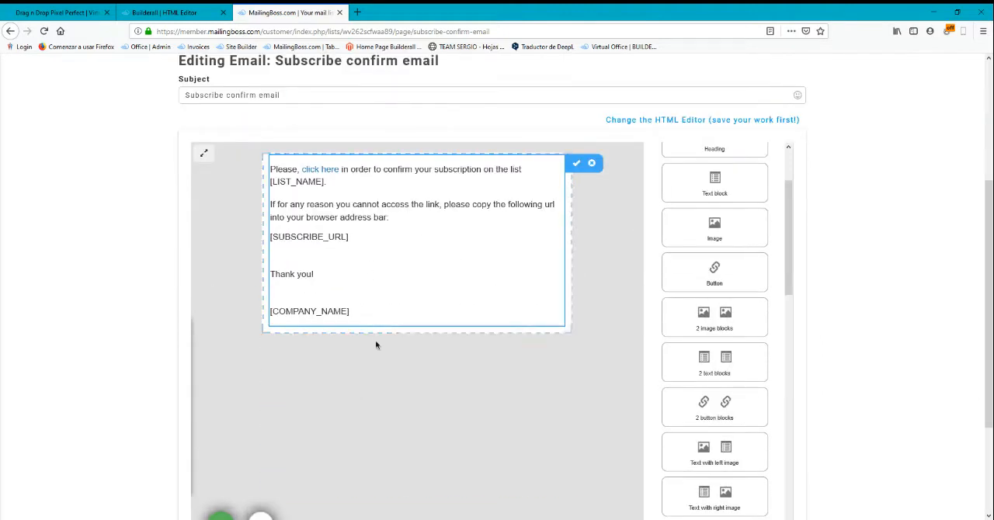
scroll(321, 277, "up", 3)
In the Builderall editor, open the opt-in form's URL settings and link Pending subscribe to the Confirm email page
left_click(171, 13)
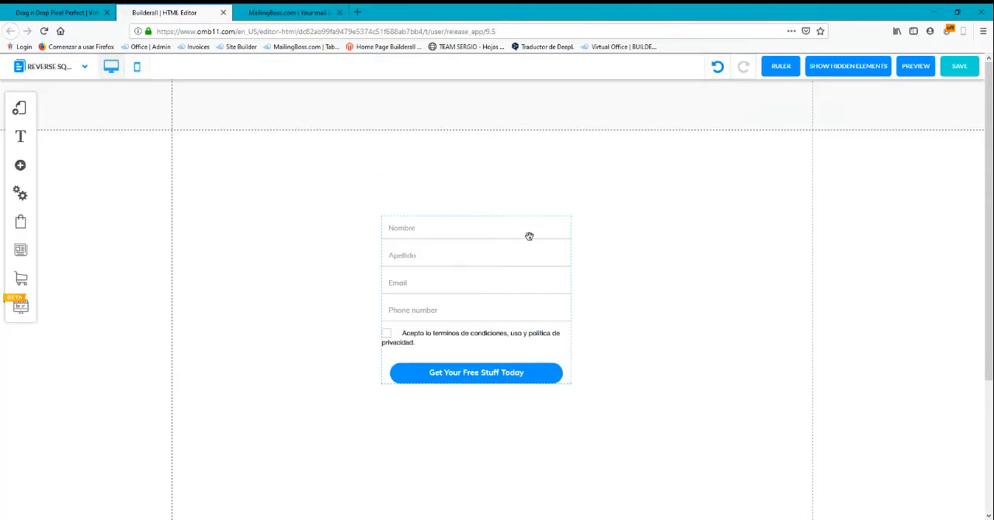
left_click(431, 260)
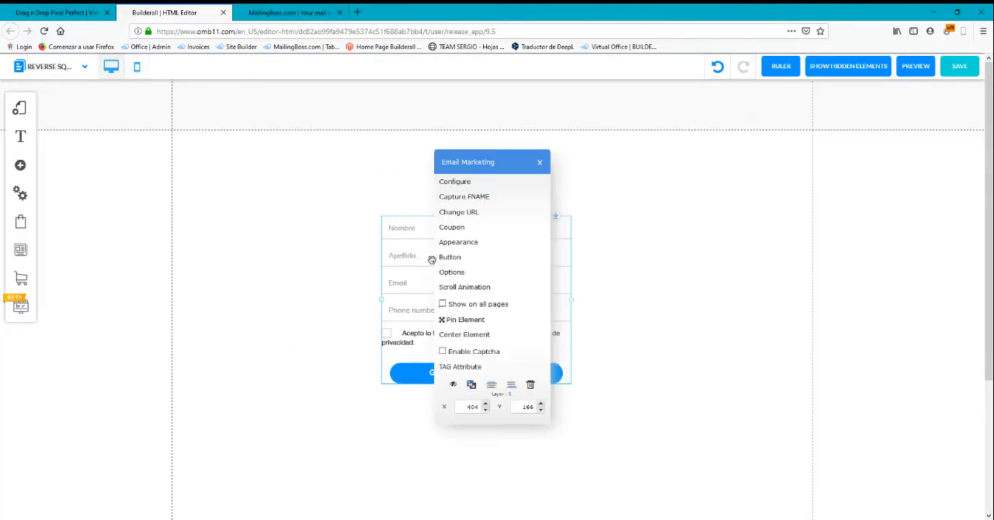
left_click(449, 214)
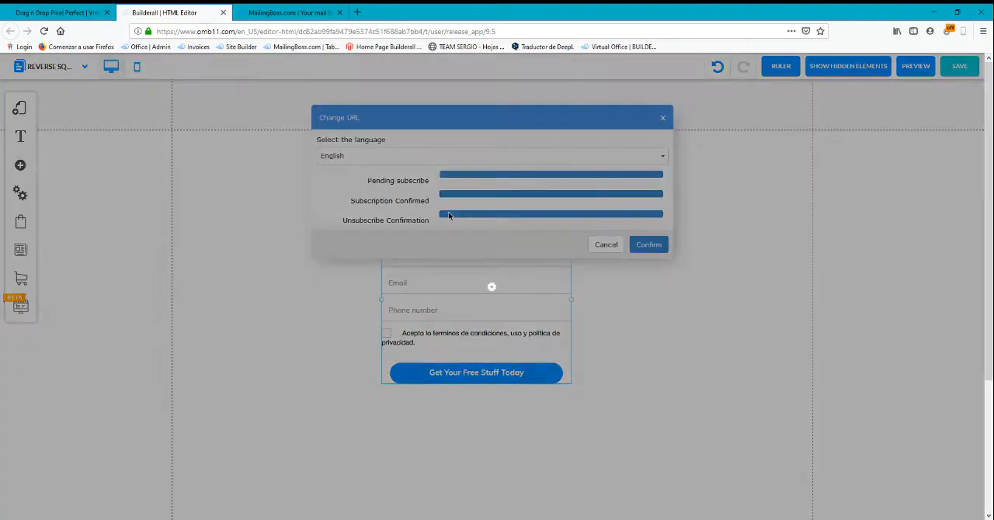
left_click_drag(429, 116, 699, 185)
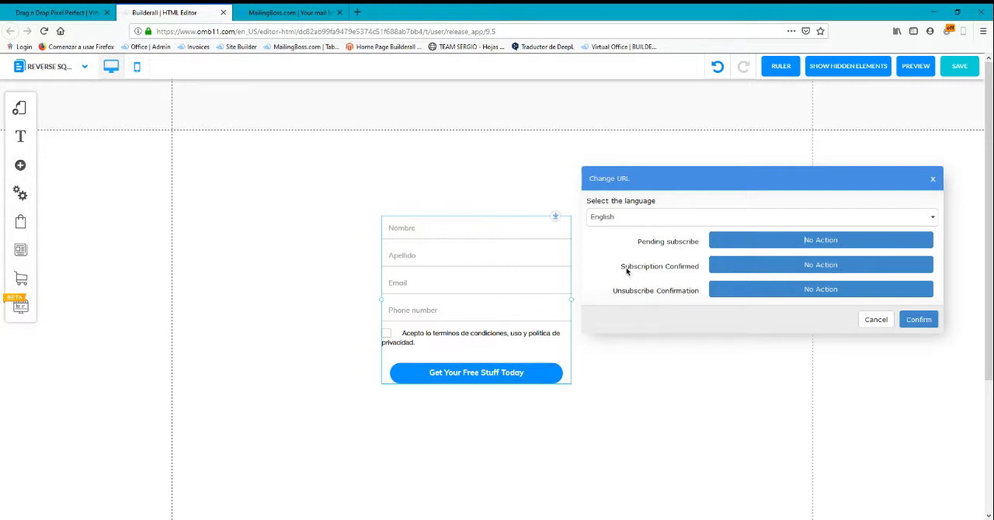
left_click(811, 242)
left_click(419, 93)
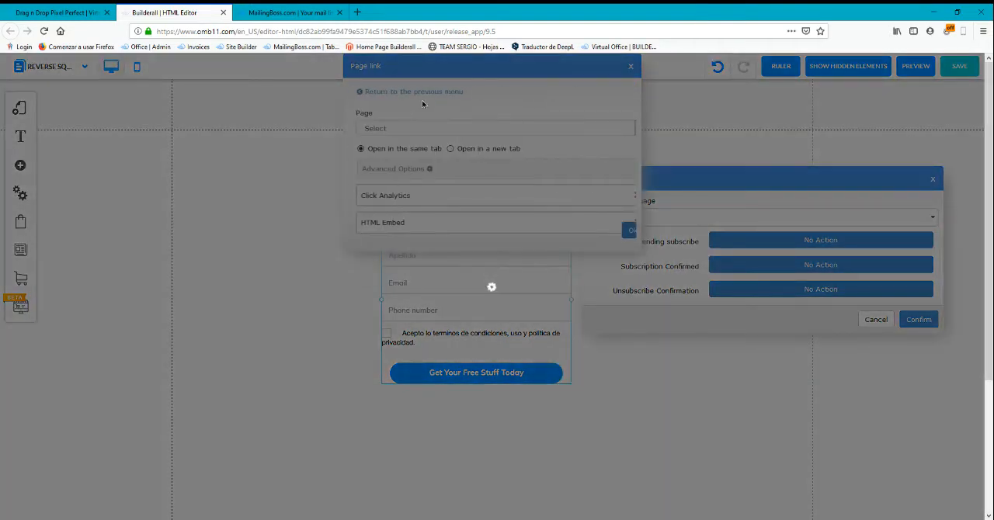
left_click(445, 129)
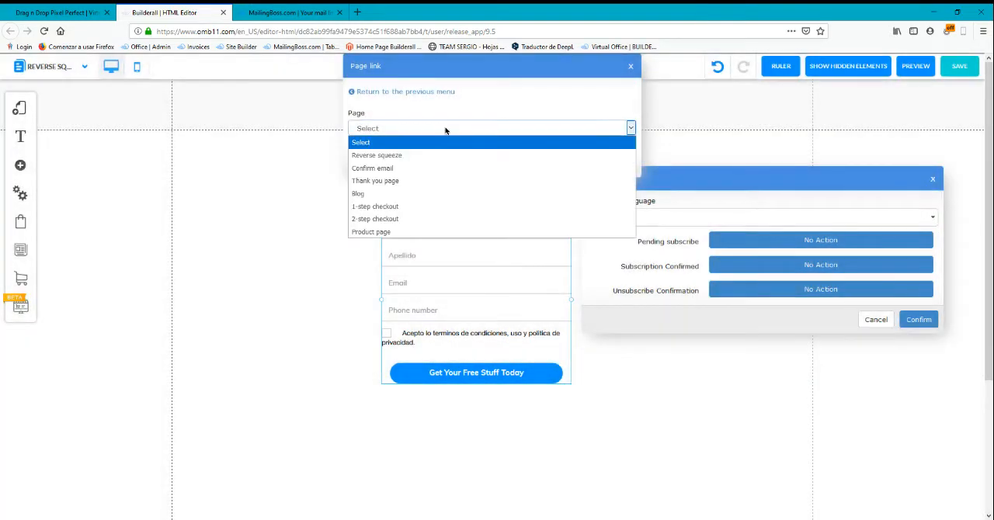
left_click(380, 168)
left_click(628, 158)
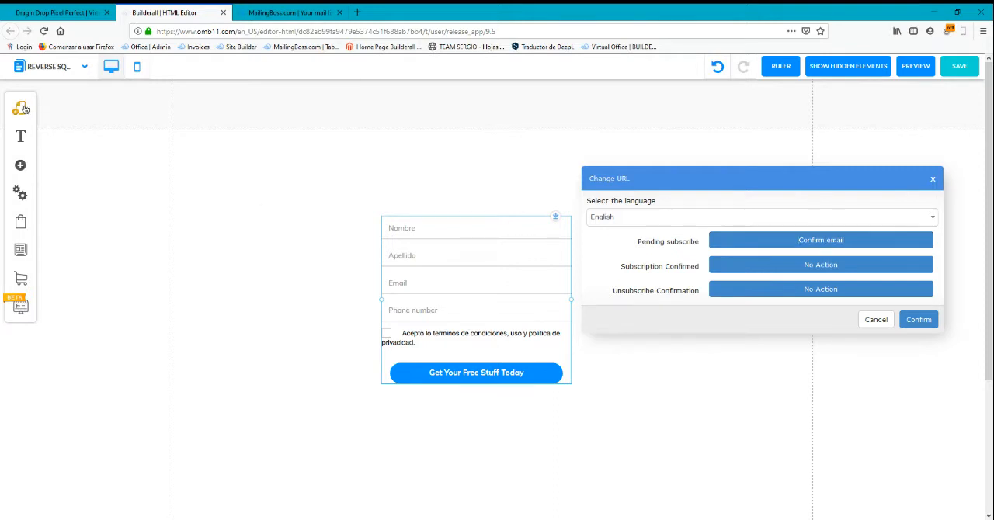
Link the form's Subscription Confirmed action to the Thank you page
left_click(815, 265)
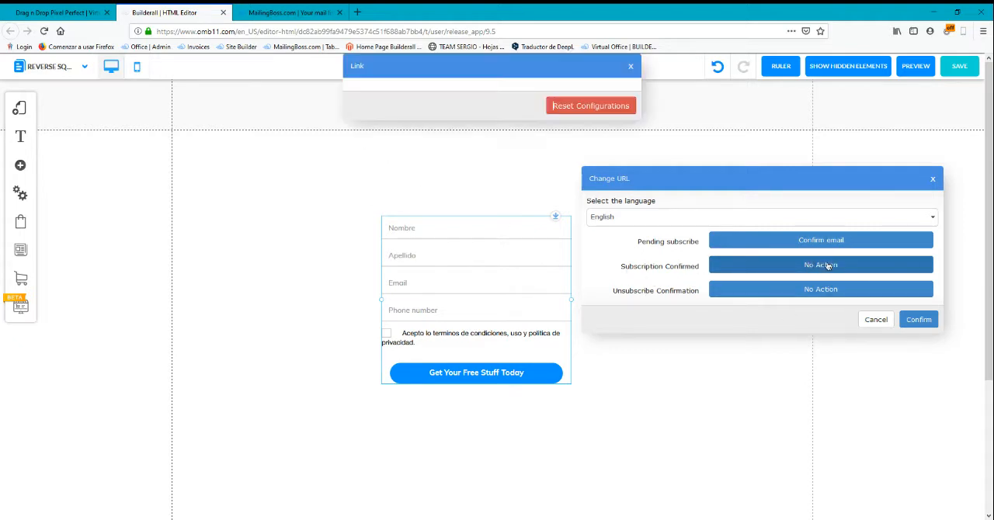
left_click(437, 96)
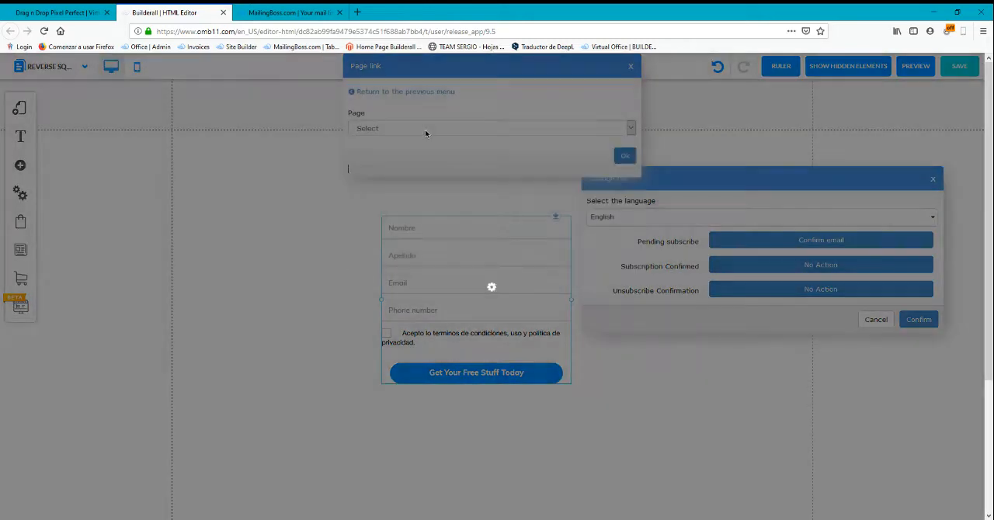
left_click(425, 129)
left_click(401, 177)
left_click(625, 156)
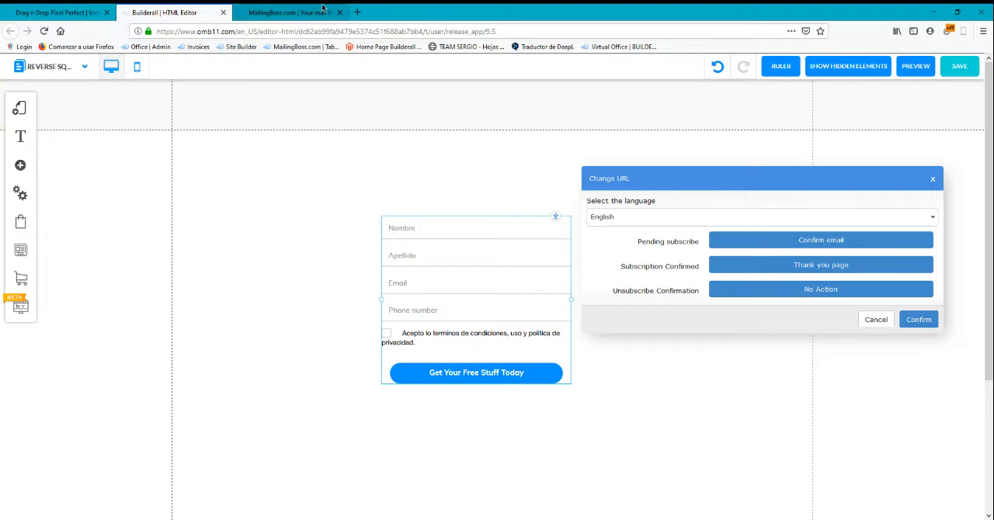
Review the "click here" link in MailingBoss's Subscribe confirm email, and return to the form's URL settings in Builderall
left_click(291, 13)
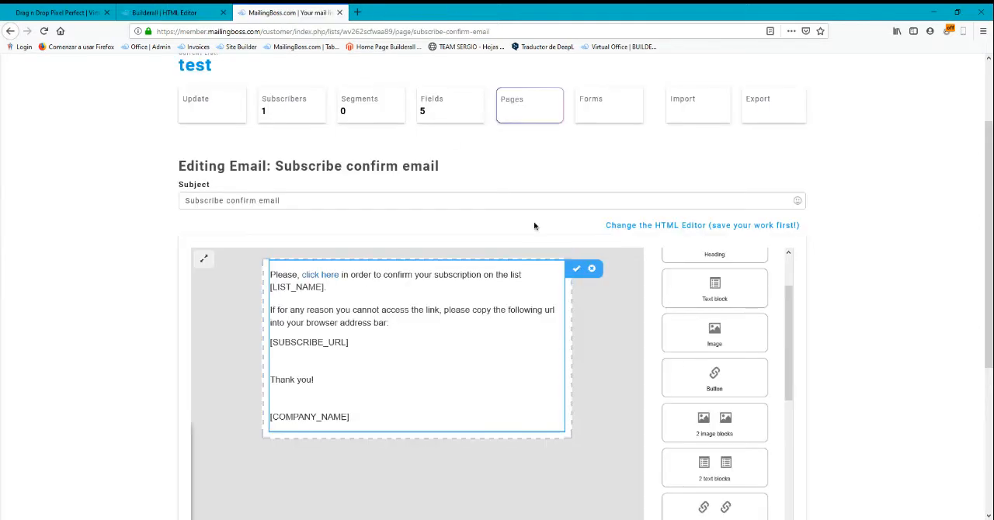
left_click(327, 274)
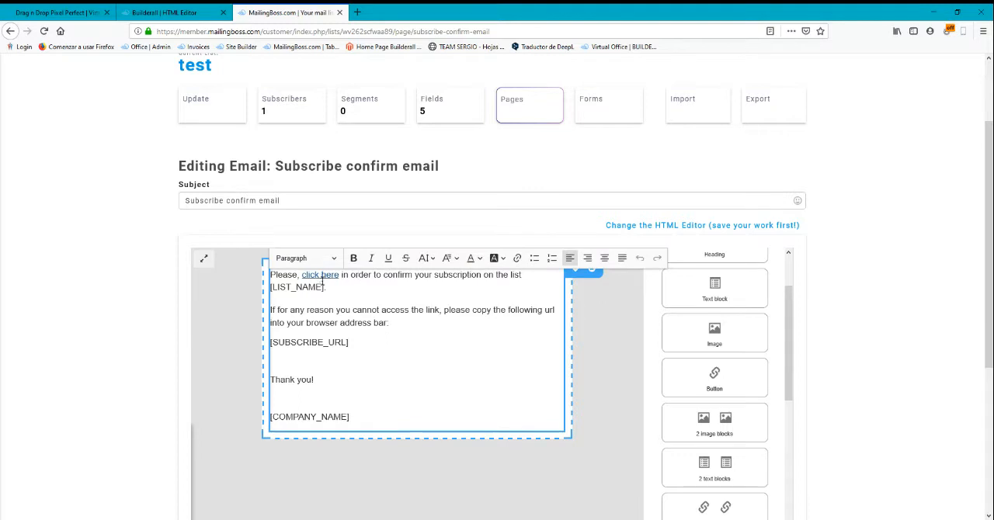
left_click(327, 274)
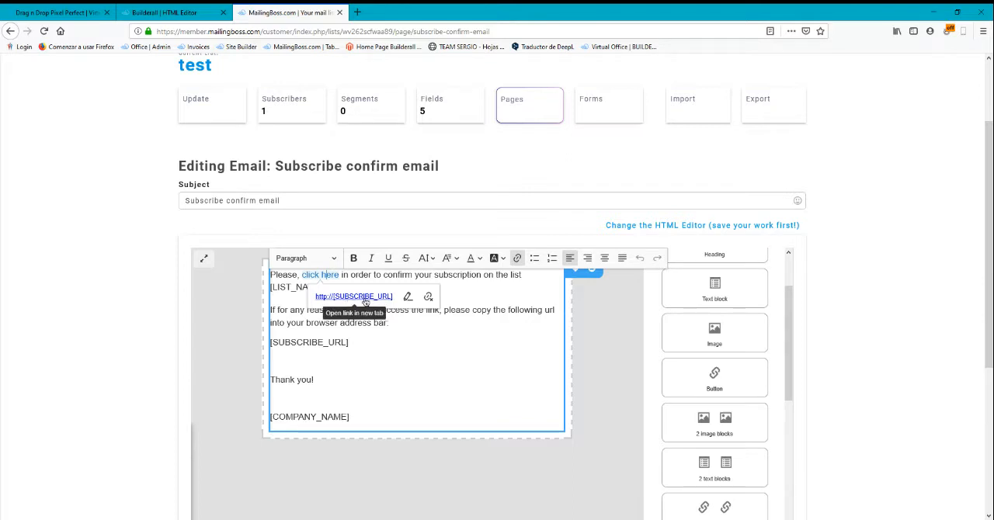
left_click(394, 322)
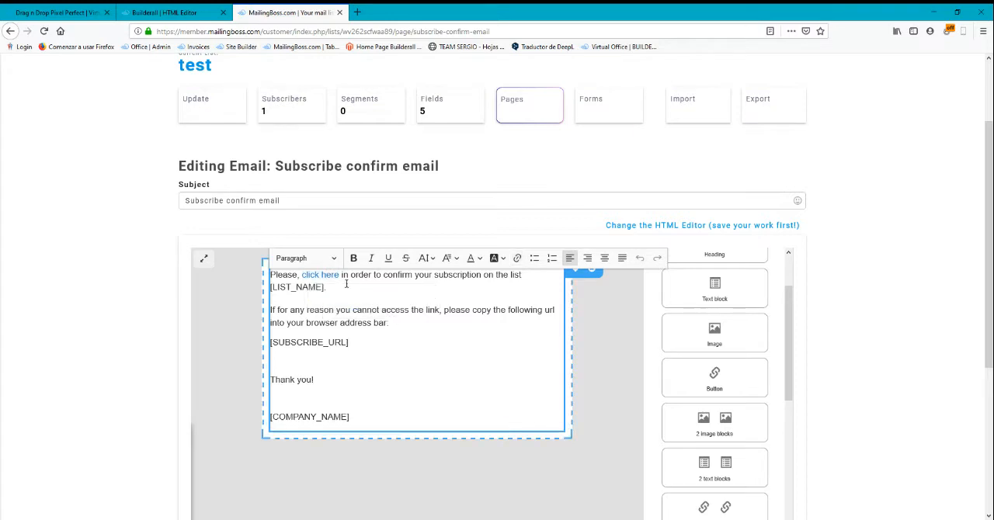
left_click(90, 228)
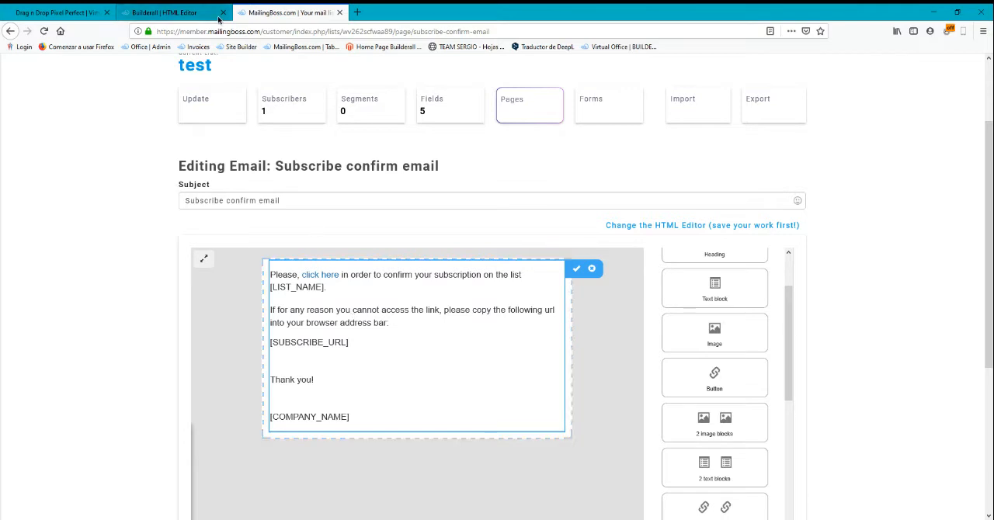
left_click(342, 337)
left_click(83, 198)
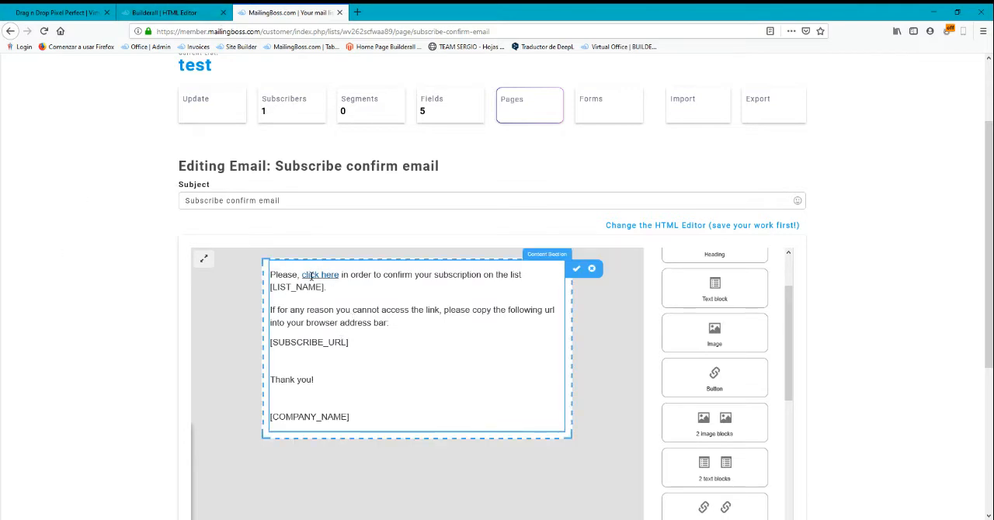
left_click(165, 12)
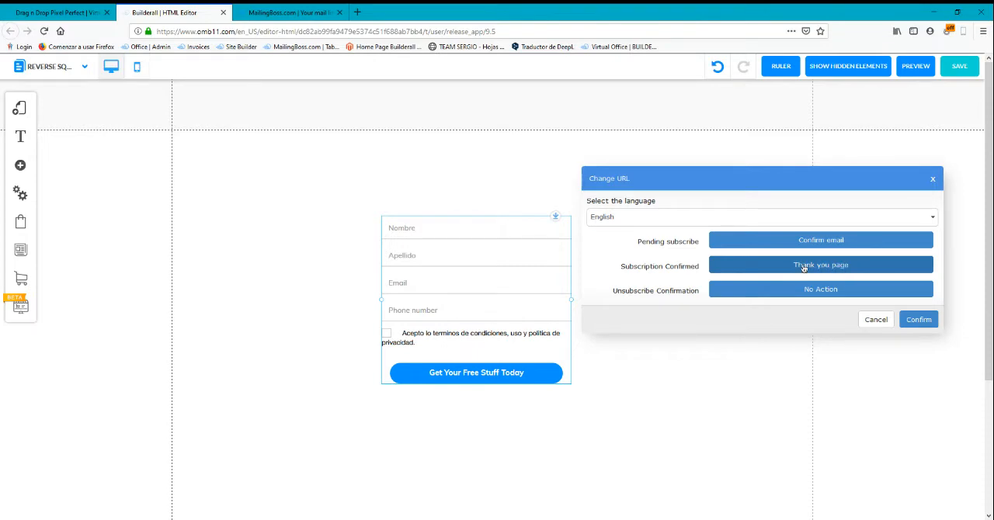
Clear the page link assigned to the form's Subscription Confirmed action
left_click(803, 268)
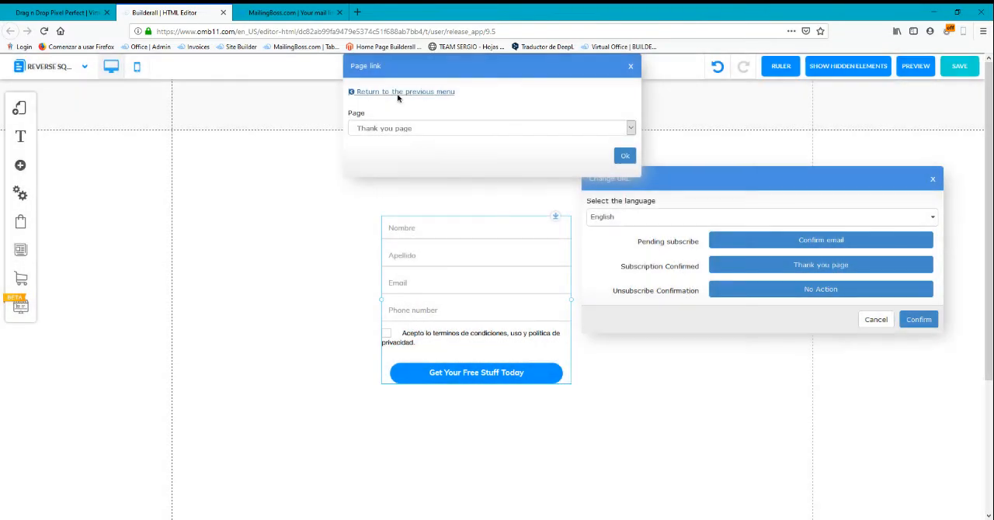
left_click(404, 92)
left_click(633, 69)
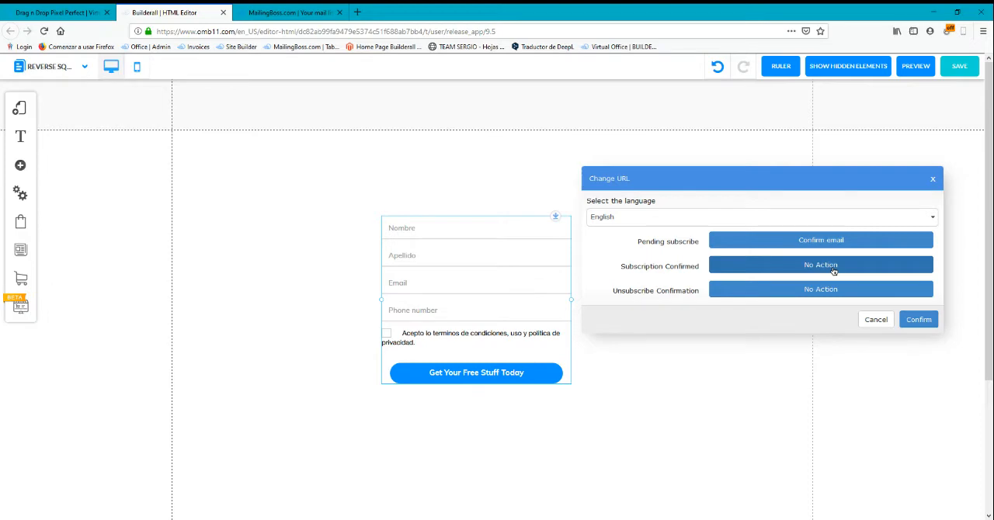
Assign the Thank you page to the form's Subscription Confirmed action again
left_click(833, 270)
left_click(421, 93)
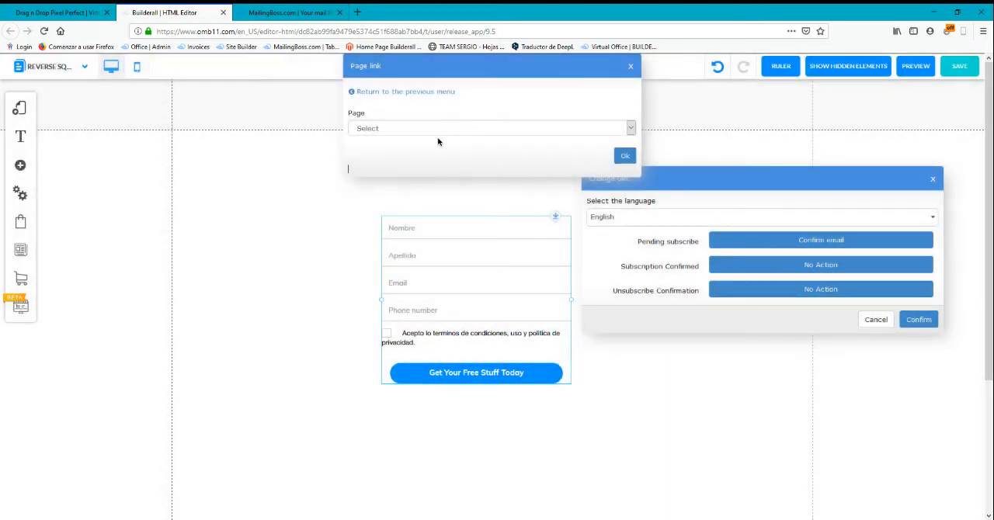
left_click(439, 132)
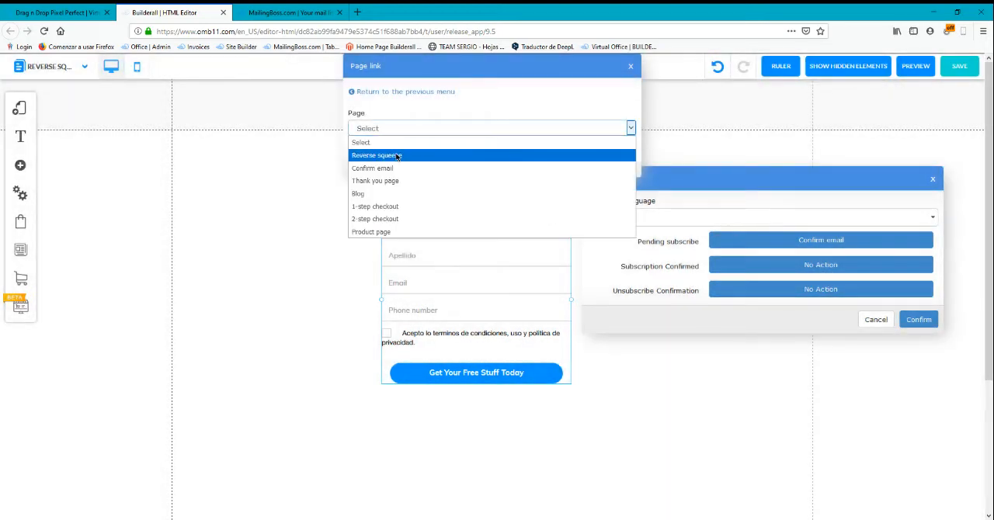
left_click(547, 178)
left_click(621, 163)
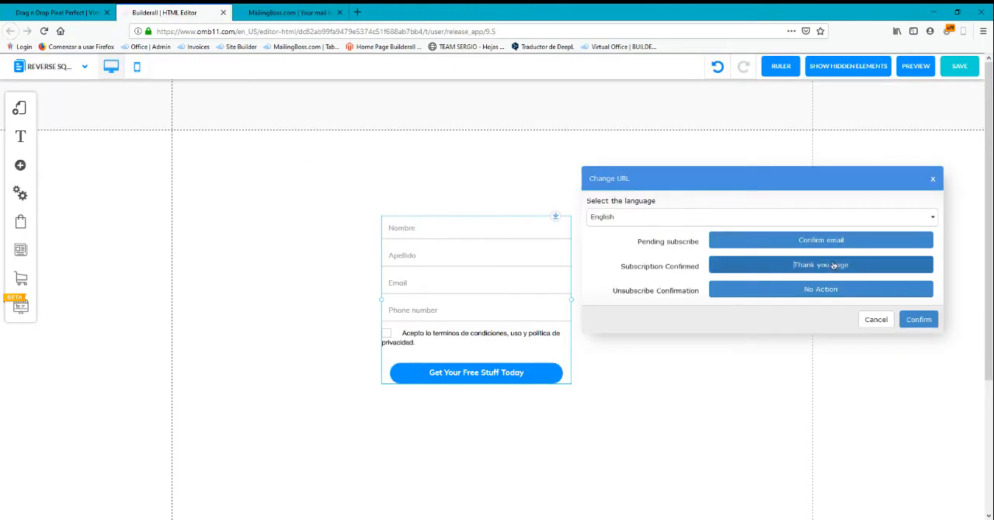
Recheck the Subscribe confirm email in MailingBoss, and confirm the form's URL settings in the Builderall editor
left_click(291, 12)
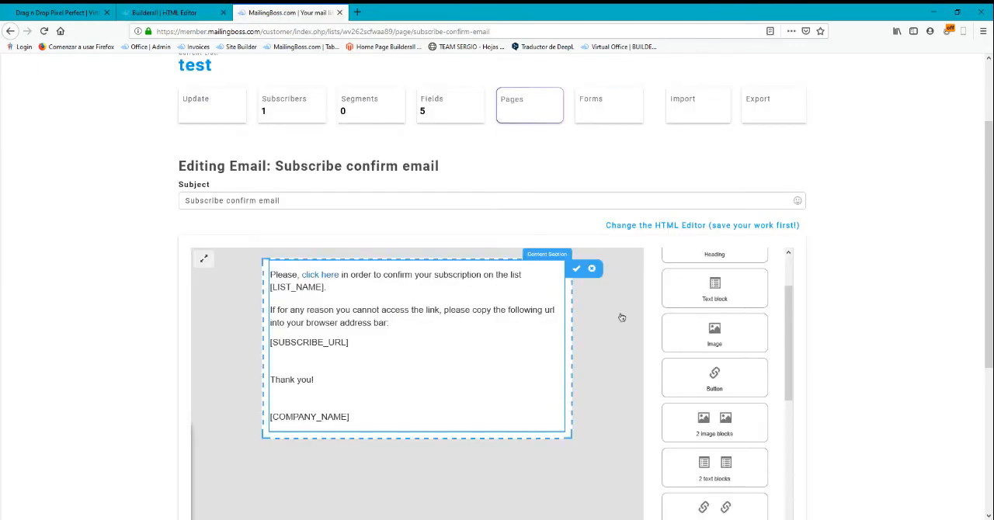
left_click(170, 8)
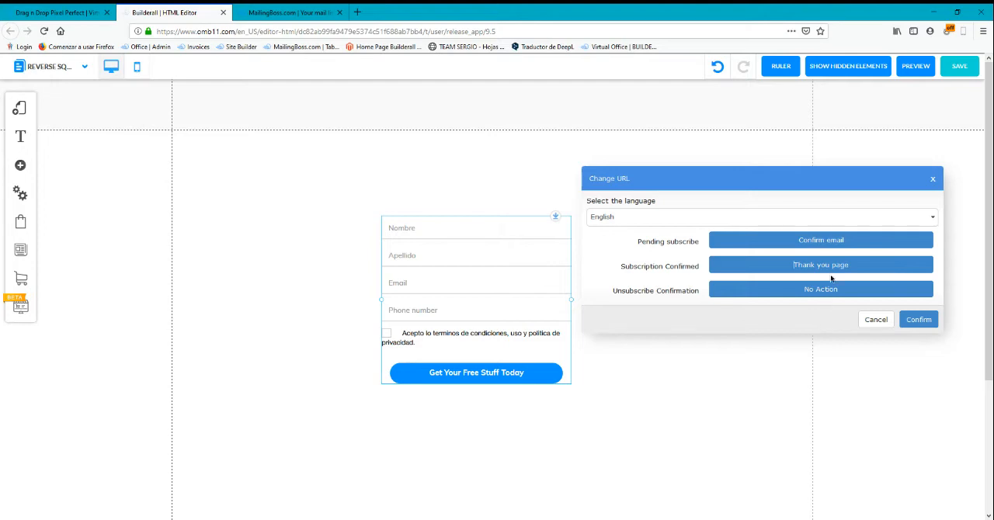
left_click(916, 319)
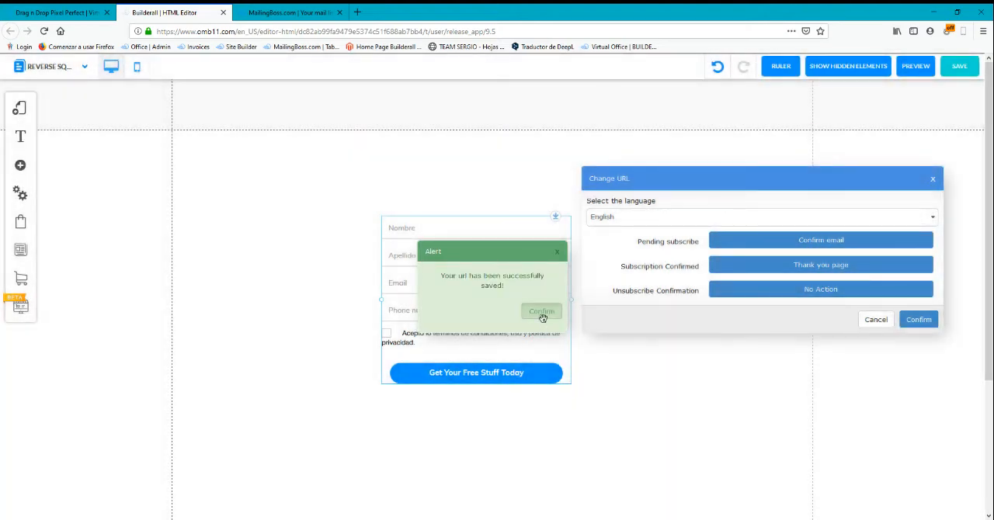
left_click(541, 314)
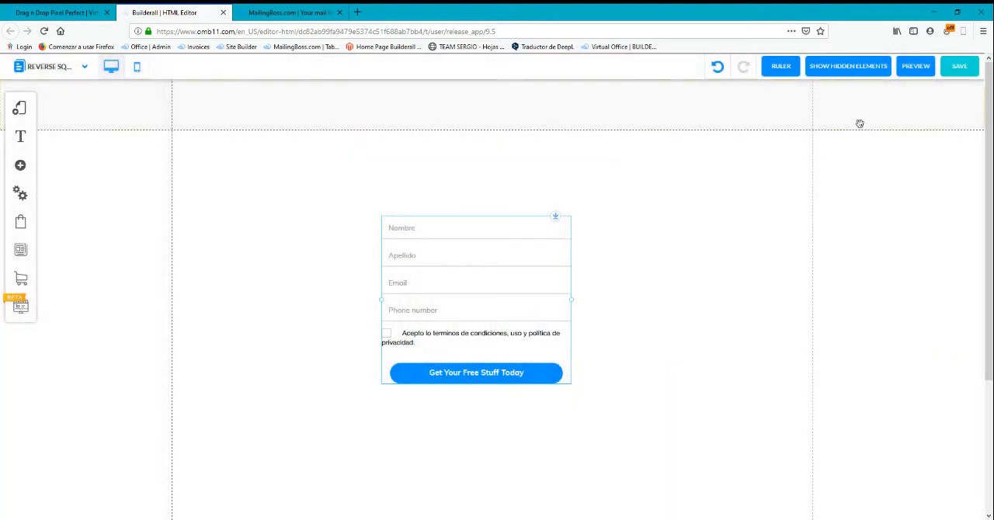
Save the website's changes with the Reverse squeeze page included
left_click(961, 68)
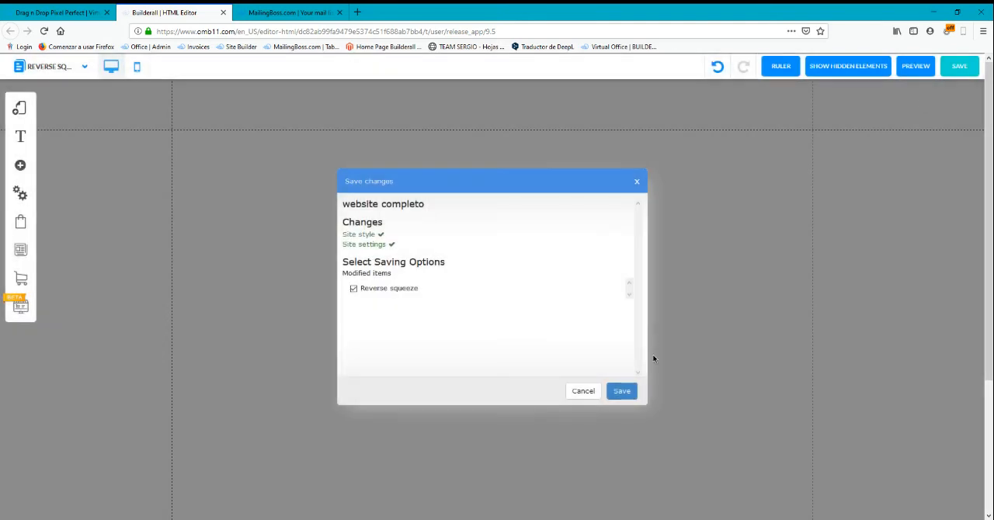
left_click(621, 391)
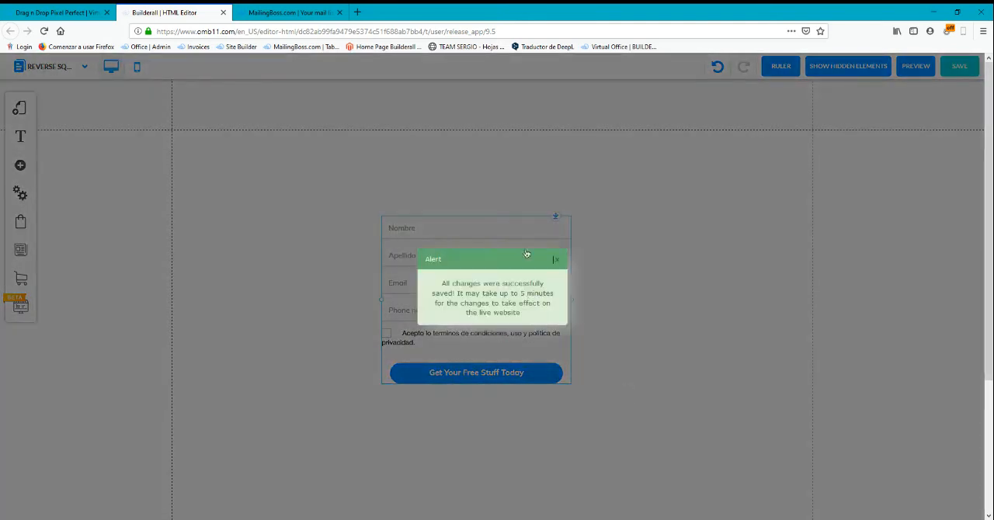
left_click(558, 263)
Open the published completo site from the Builderall site list and fill in the opt-in form's first name
left_click(98, 10)
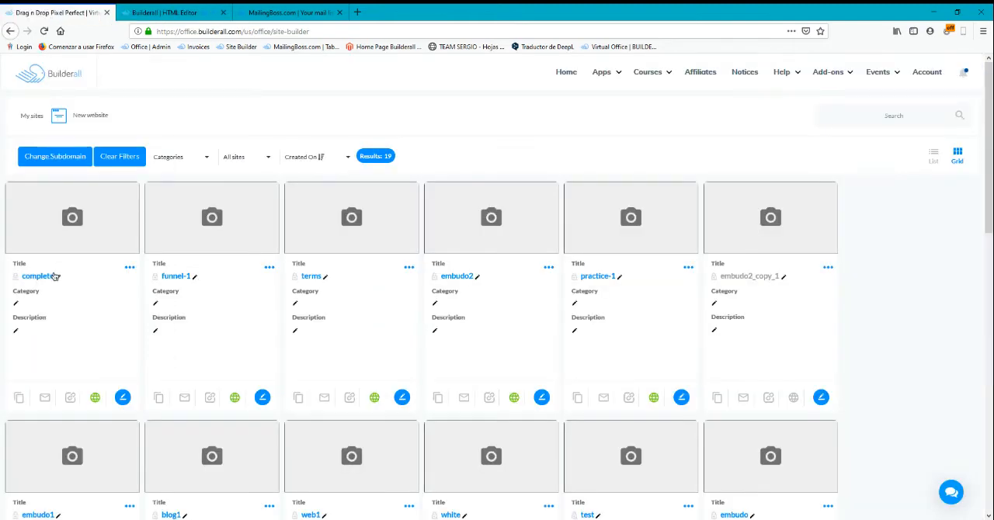
left_click(55, 275)
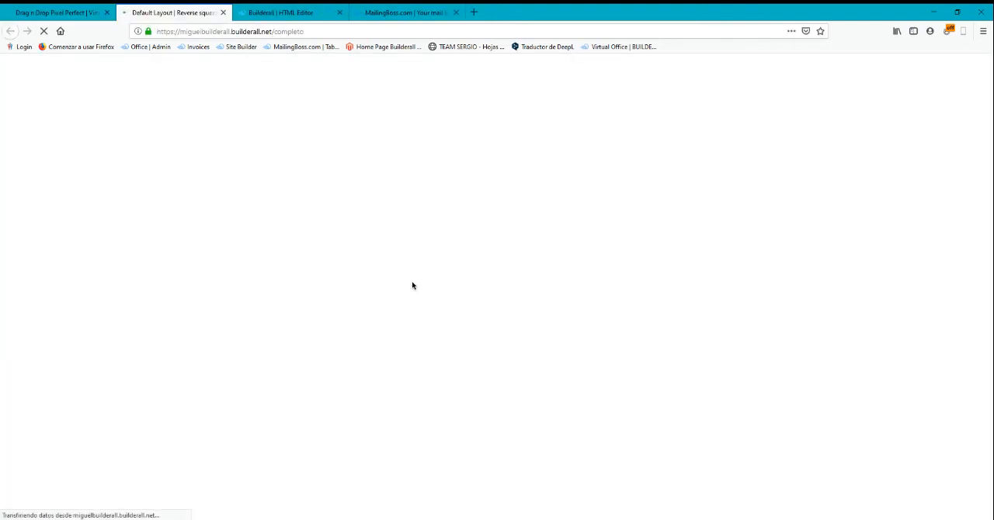
left_click(450, 204)
type("m")
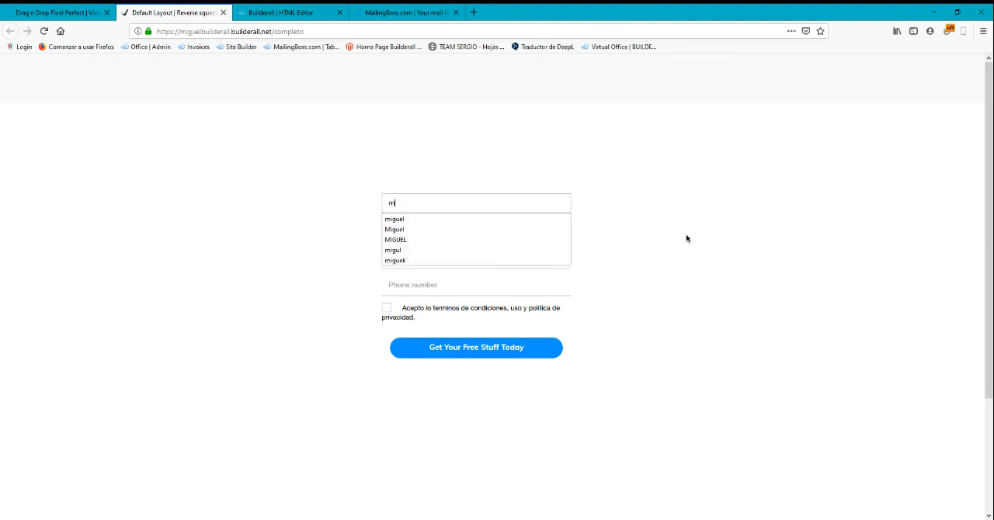
type("iguel")
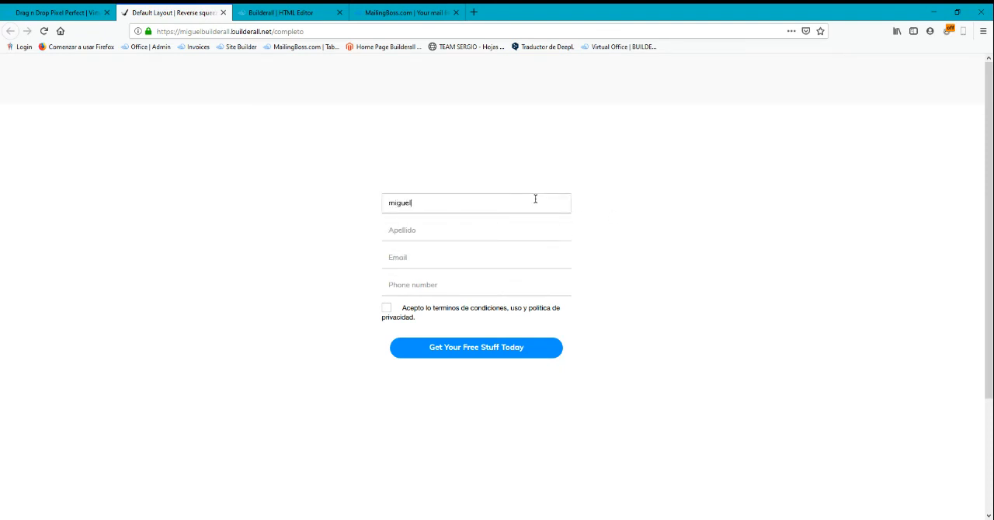
key("Tab")
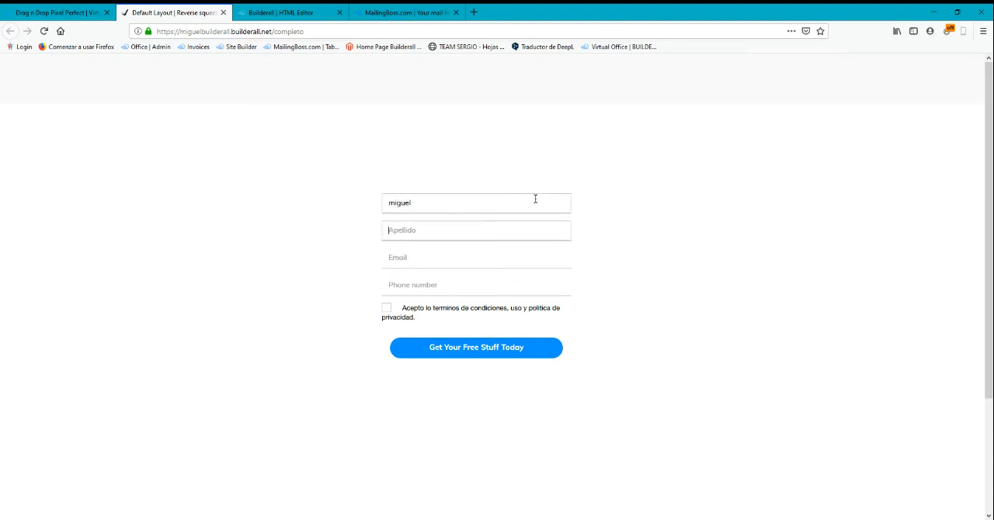
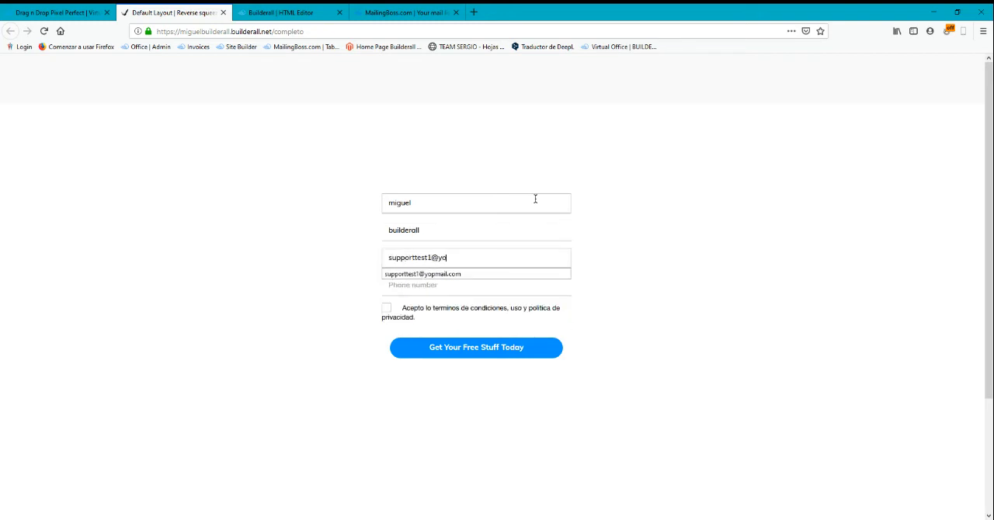
Fill in the last name, test email address and phone number, accept the terms, and submit the opt-in form
key("Tab")
type("123")
left_click(607, 235)
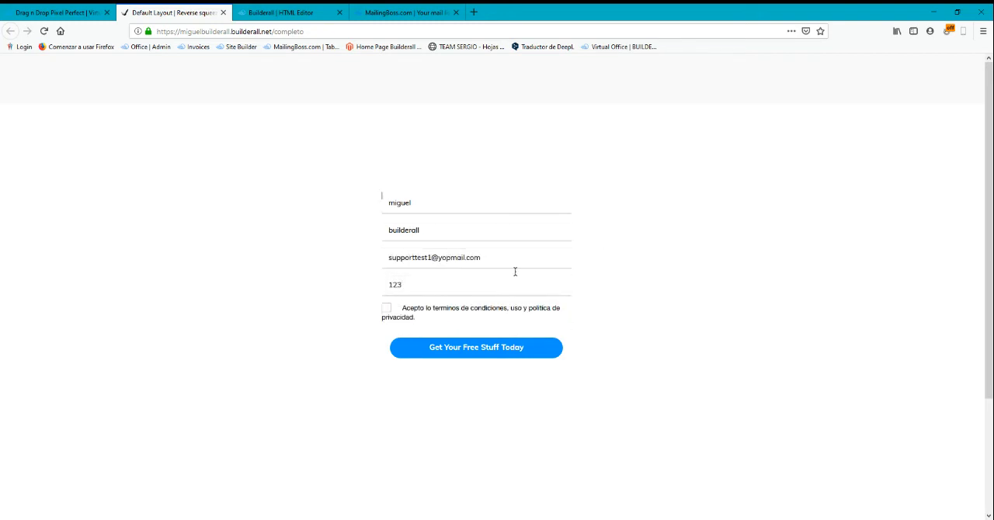
left_click(394, 309)
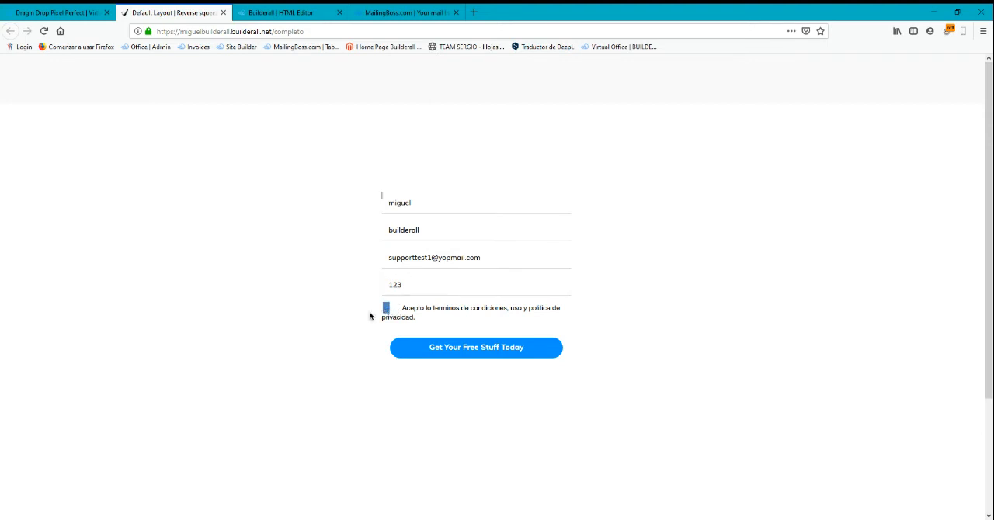
left_click(530, 353)
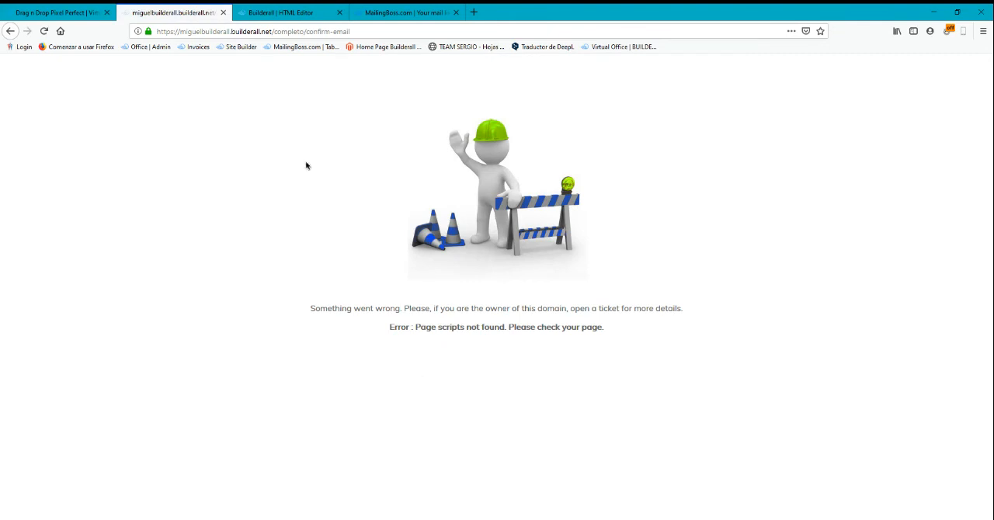
In the Builderall editor, open the Confirm email page of the Default Layout and select its heading
key("ctrl+Tab")
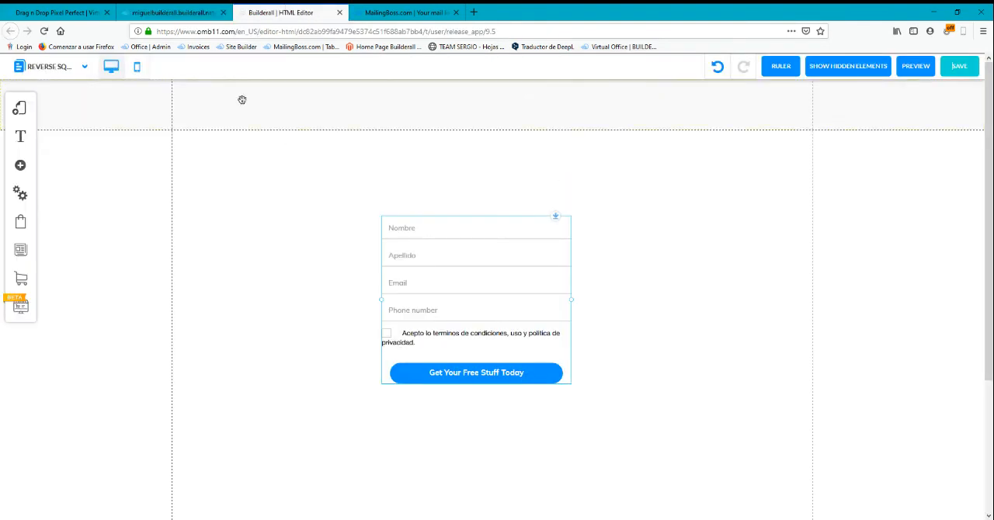
left_click(21, 107)
left_click(185, 133)
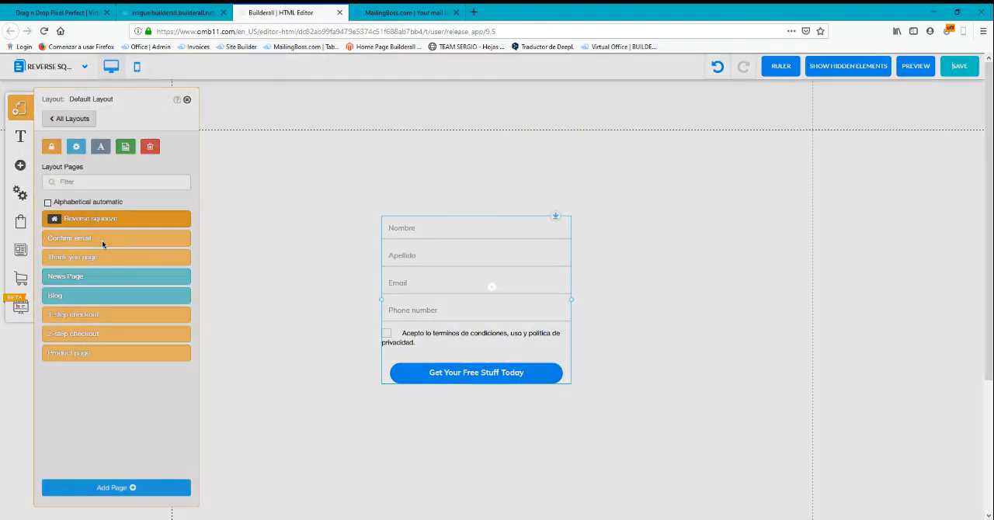
left_click(103, 241)
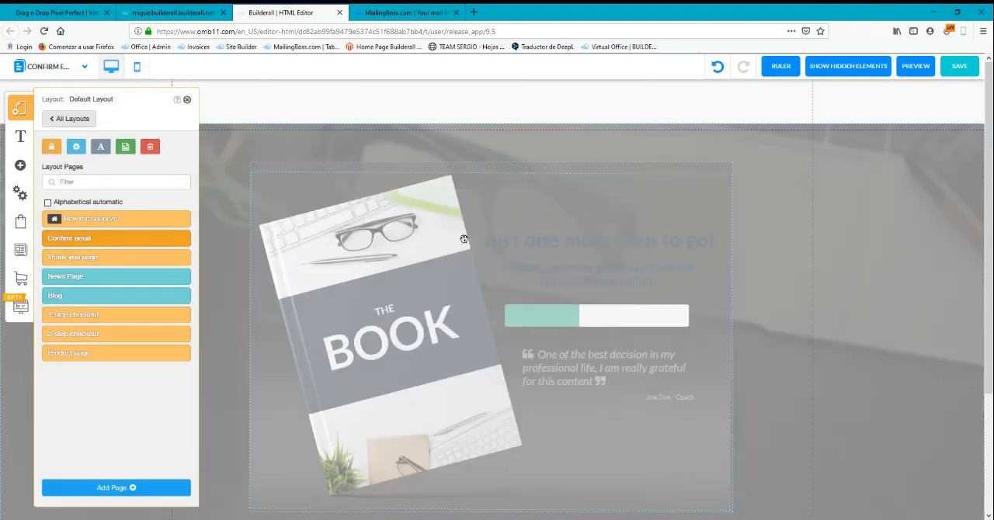
left_click(693, 239)
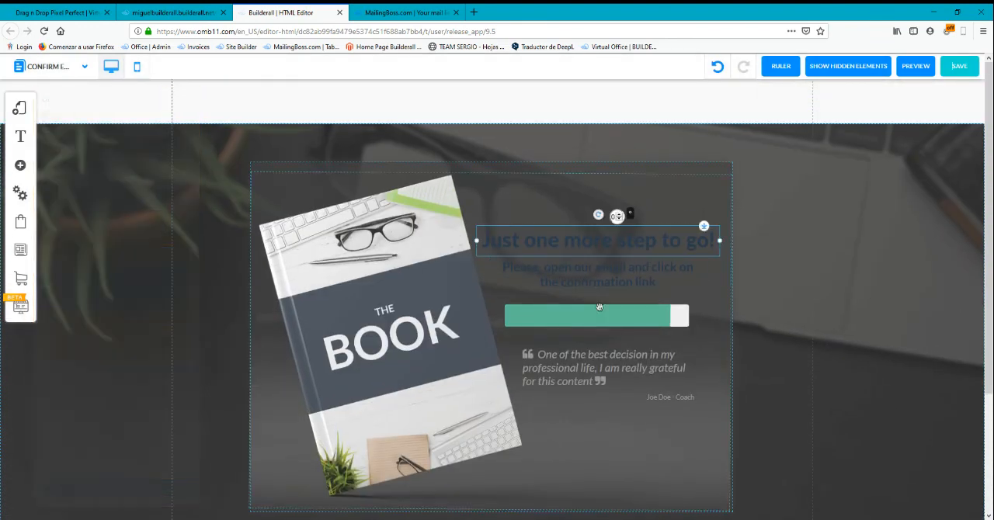
Move the green progress bar slightly down and to the right, and save the Confirm email page
mouse_move(599, 307)
left_mouse_down()
mouse_move(591, 165)
mouse_move(599, 103)
mouse_move(616, 314)
left_mouse_up()
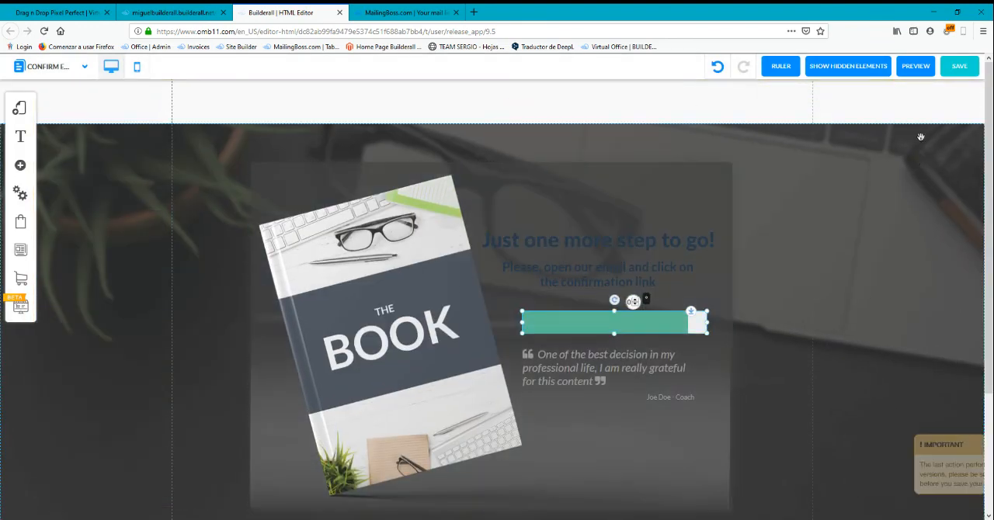
left_click(959, 67)
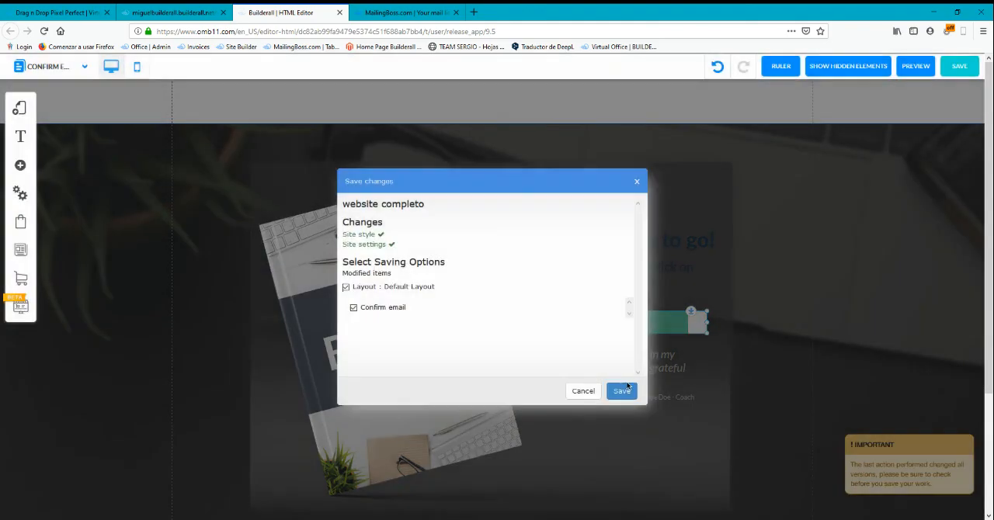
left_click(623, 390)
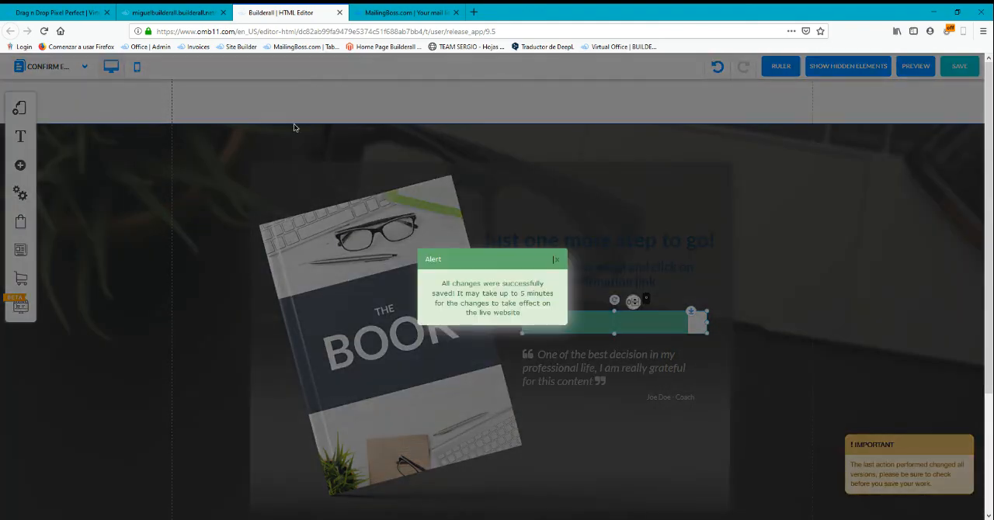
left_click(555, 263)
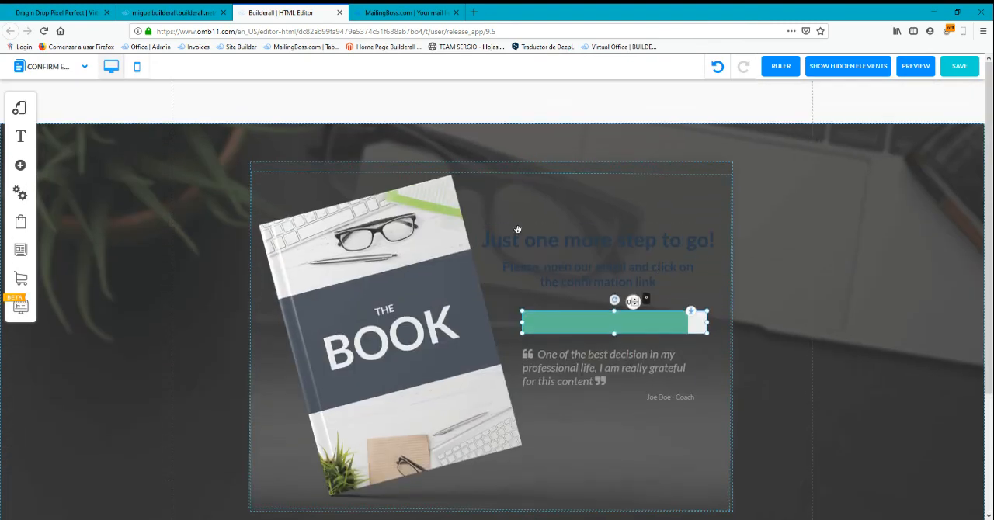
Reload the published Confirm email page to check that it loads
left_click(498, 270)
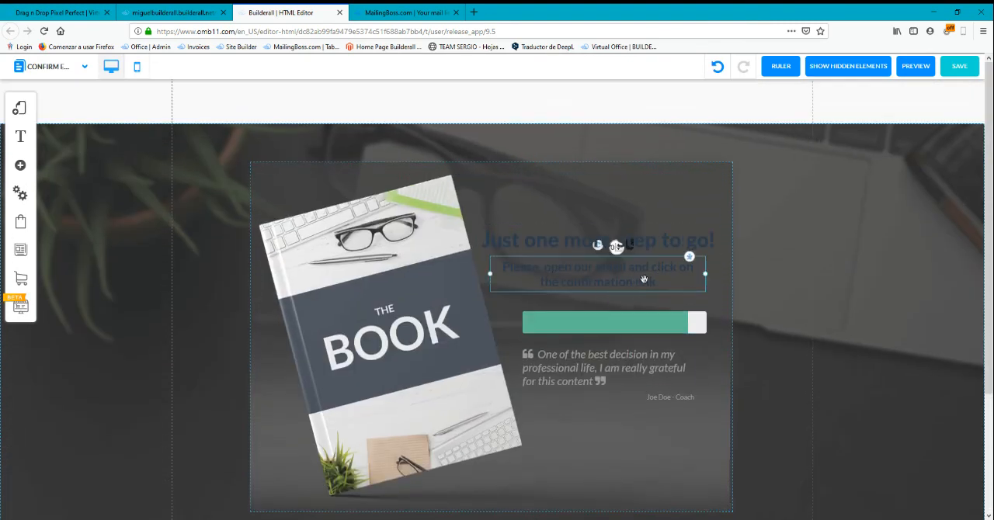
left_click(198, 11)
key("F5")
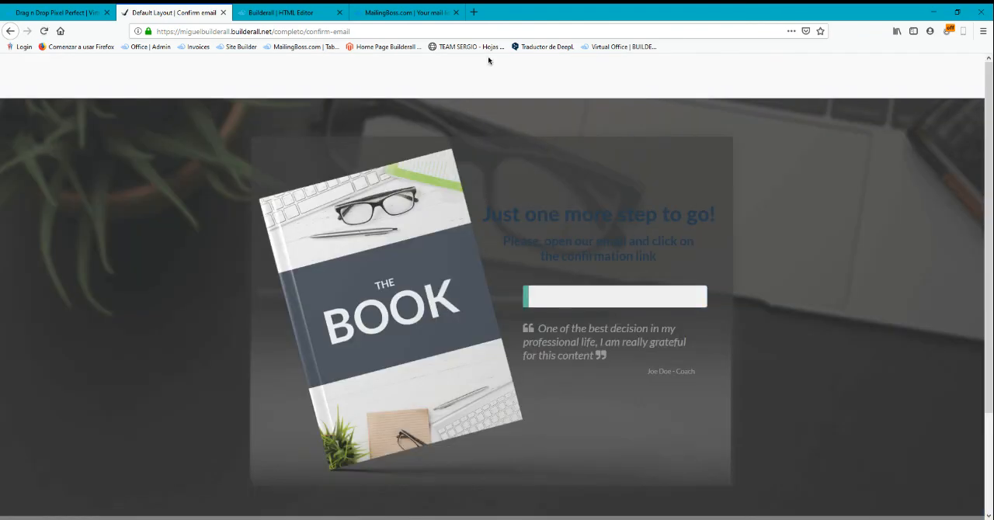
Open the YOPmail website in a new browser tab
key("ctrl+t")
type("yopmail.com/")
key("Return")
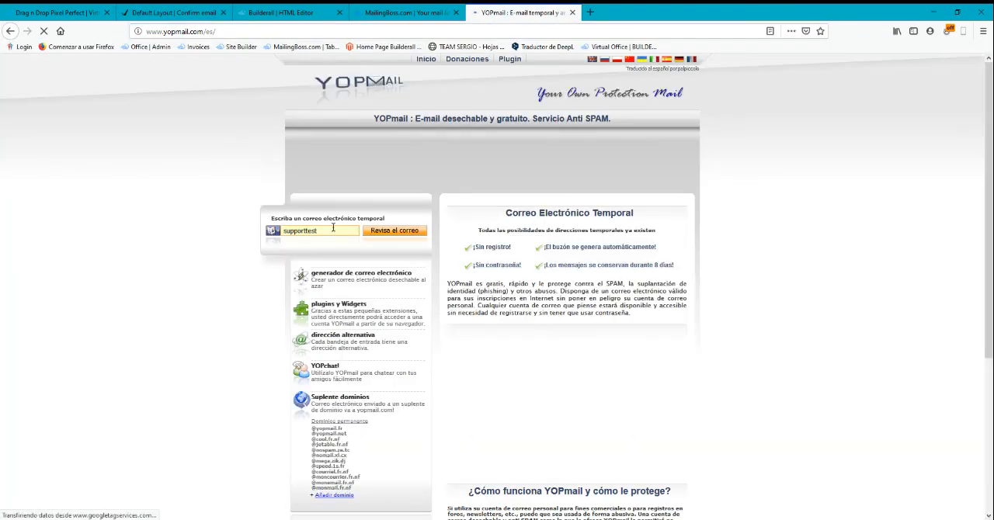
In the Builderall editor, nudge the Thank you page's "Congratulations... Check this out" heading slightly down and left, and save the page
left_click(271, 11)
left_click(20, 108)
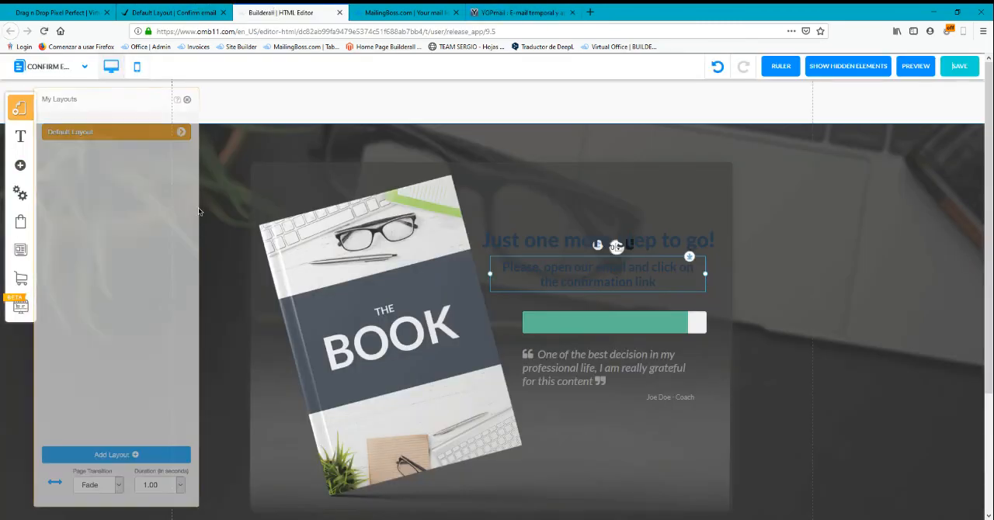
left_click(180, 132)
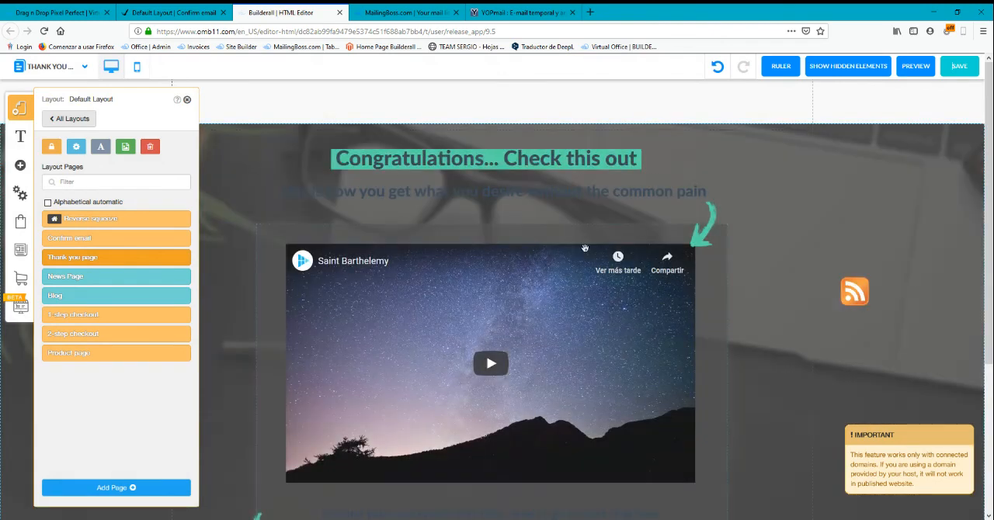
mouse_move(532, 160)
left_mouse_down()
mouse_move(526, 93)
mouse_move(527, 166)
left_mouse_up()
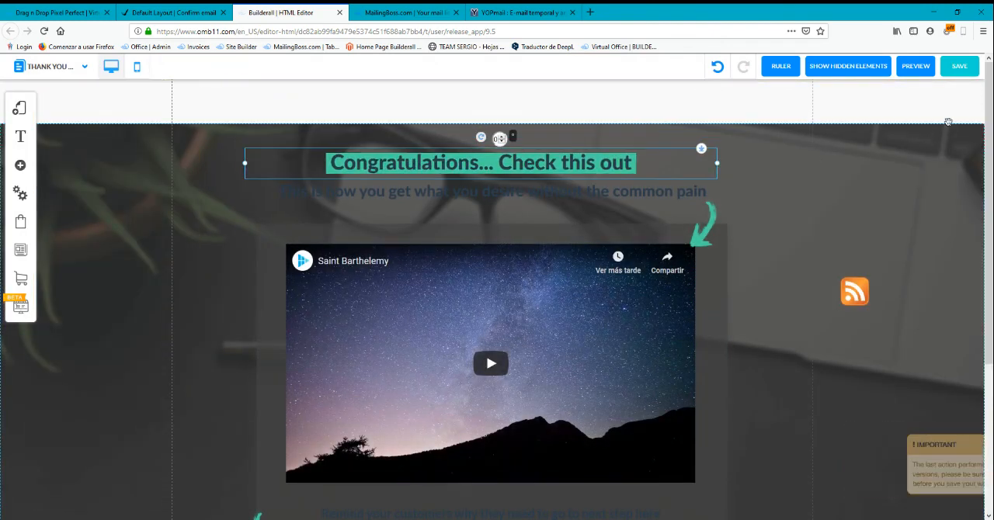
left_click(959, 66)
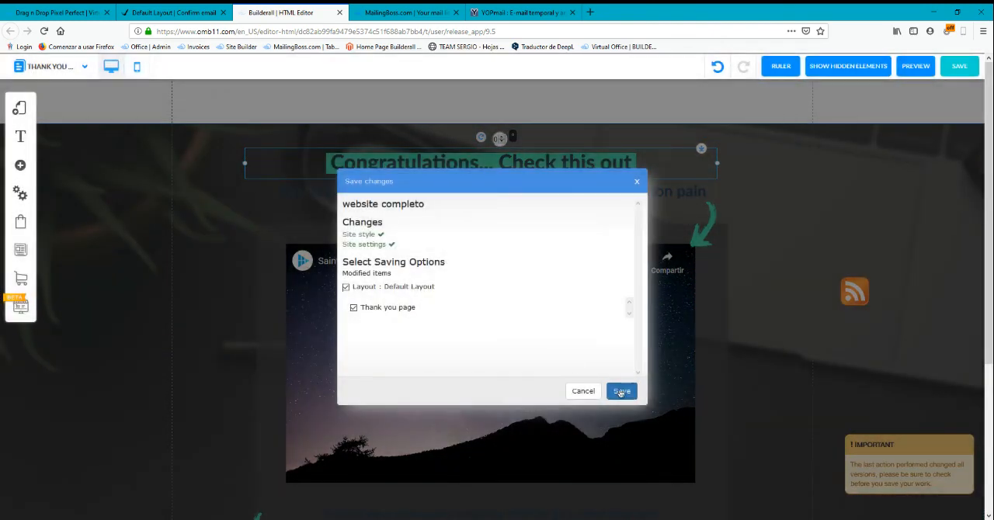
left_click(621, 392)
In YOPmail, open the test address's inbox and follow the "click here" link in the subscription confirmation email
left_click(520, 12)
left_click(408, 233)
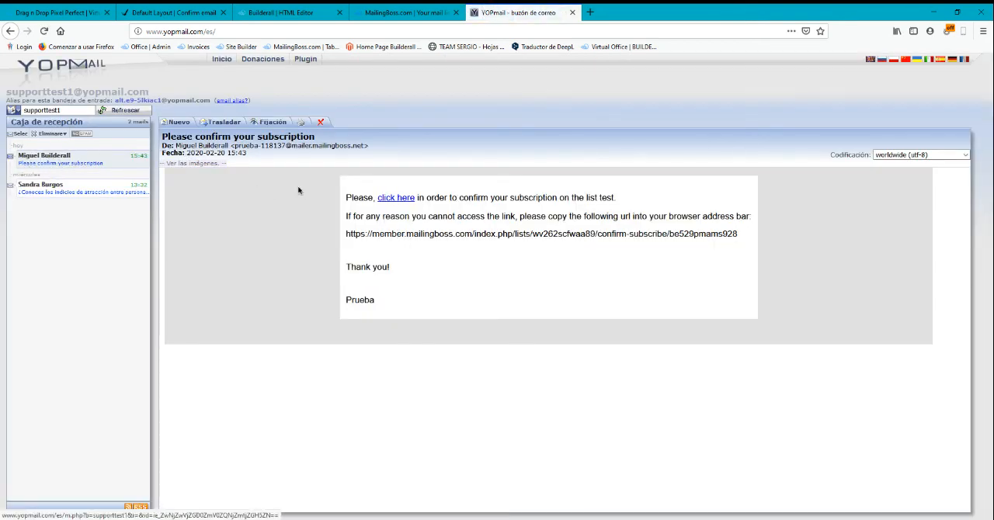
left_click(398, 200)
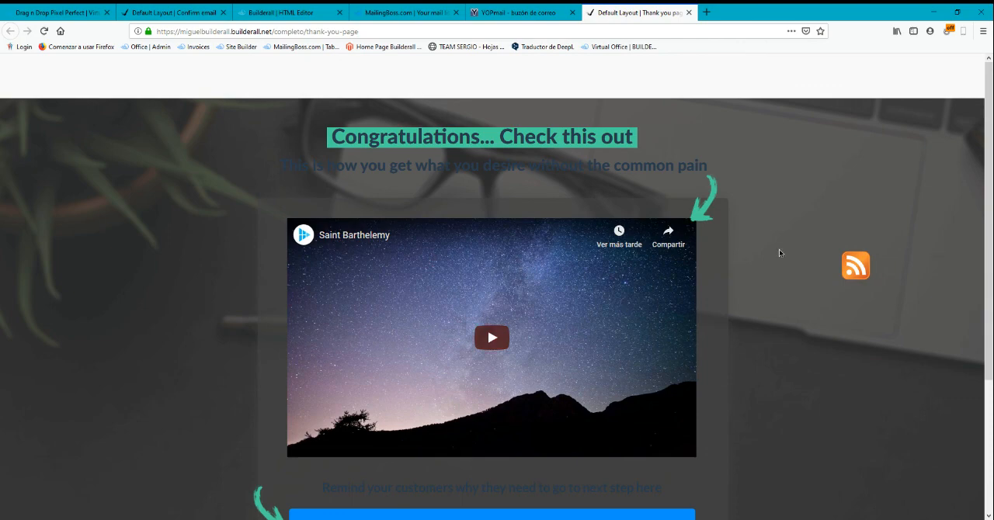
Review the published Confirm email page, the confirmation email's "click here" link and the published Thank you page
left_click(183, 9)
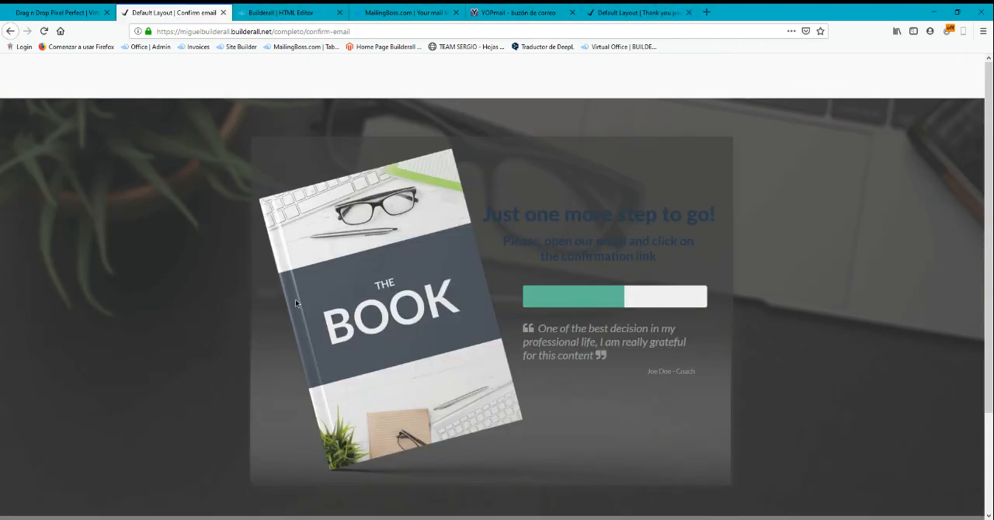
left_click(70, 12)
left_click(287, 13)
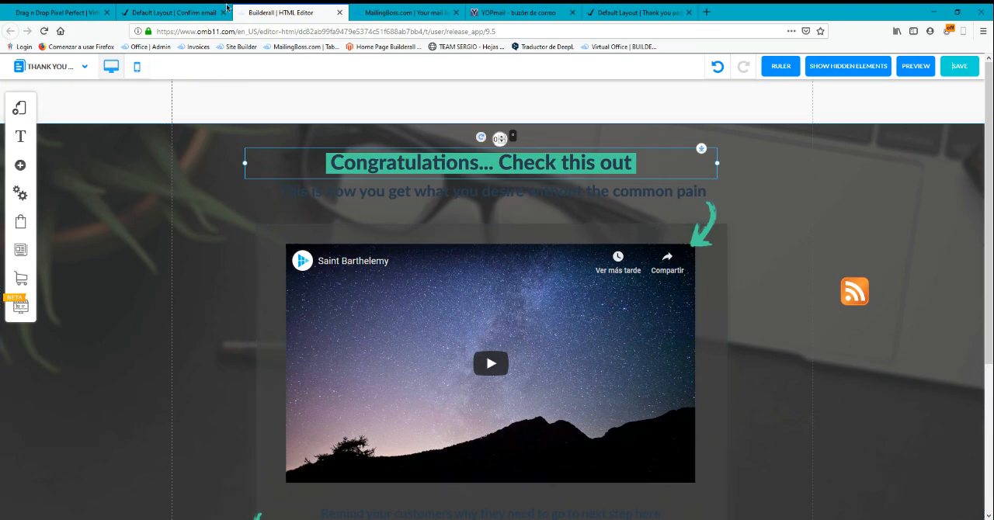
left_click(189, 11)
left_click(517, 12)
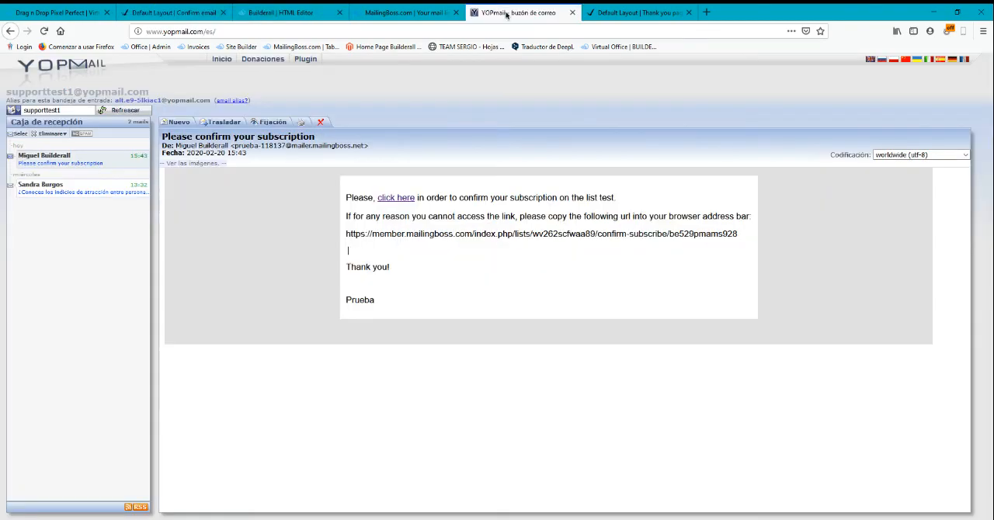
left_click(396, 197)
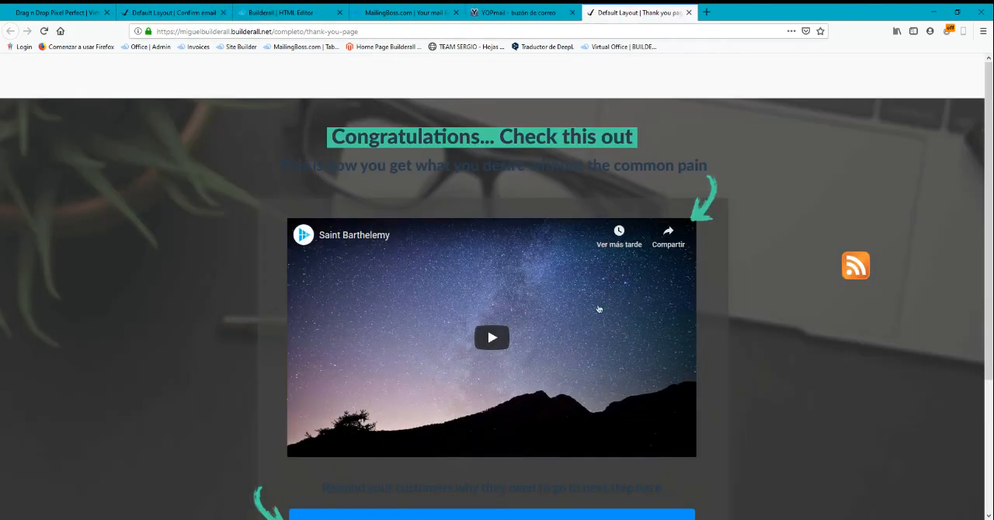